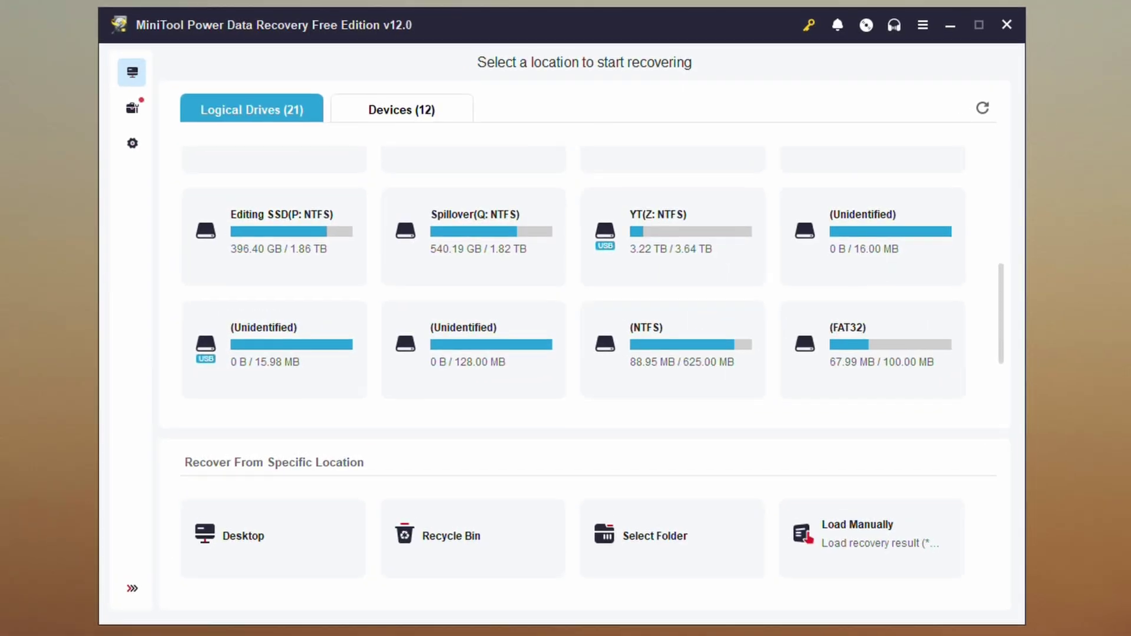
Switch to the Devices (12) tab listing the physical storage devices
{"action": "left_click_drag", "start_coordinate": [1005, 285], "coordinate": [964, 142]}
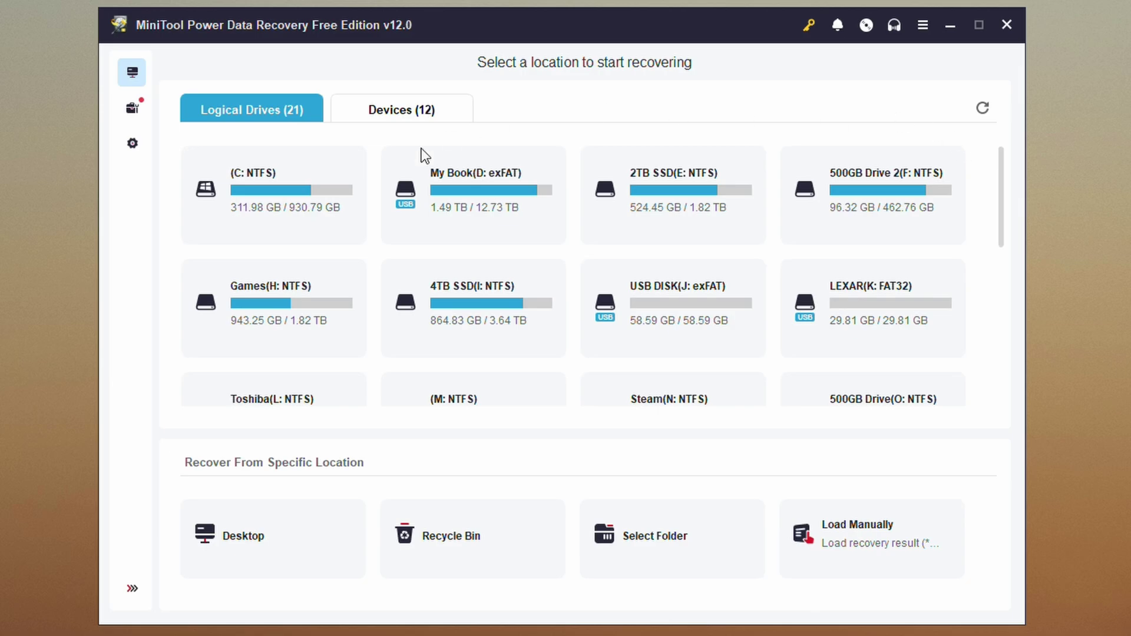
{"action": "mouse_move", "coordinate": [255, 330]}
{"action": "left_click_drag", "start_coordinate": [1002, 189], "coordinate": [1017, 310]}
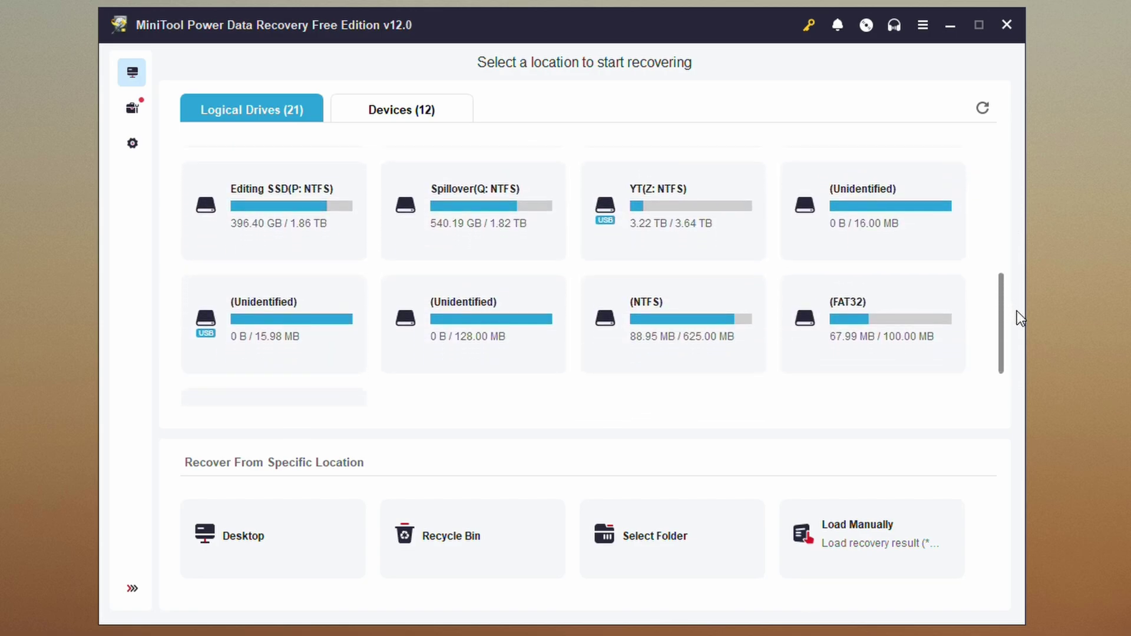
{"action": "mouse_move", "coordinate": [307, 255]}
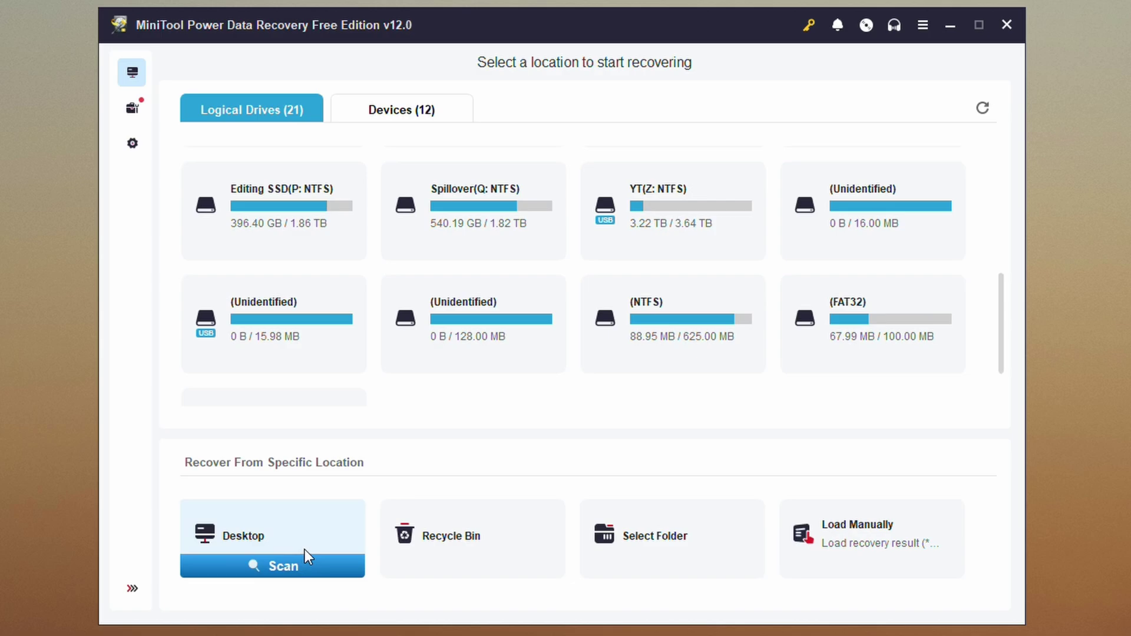
{"action": "mouse_move", "coordinate": [453, 545]}
{"action": "mouse_move", "coordinate": [648, 568]}
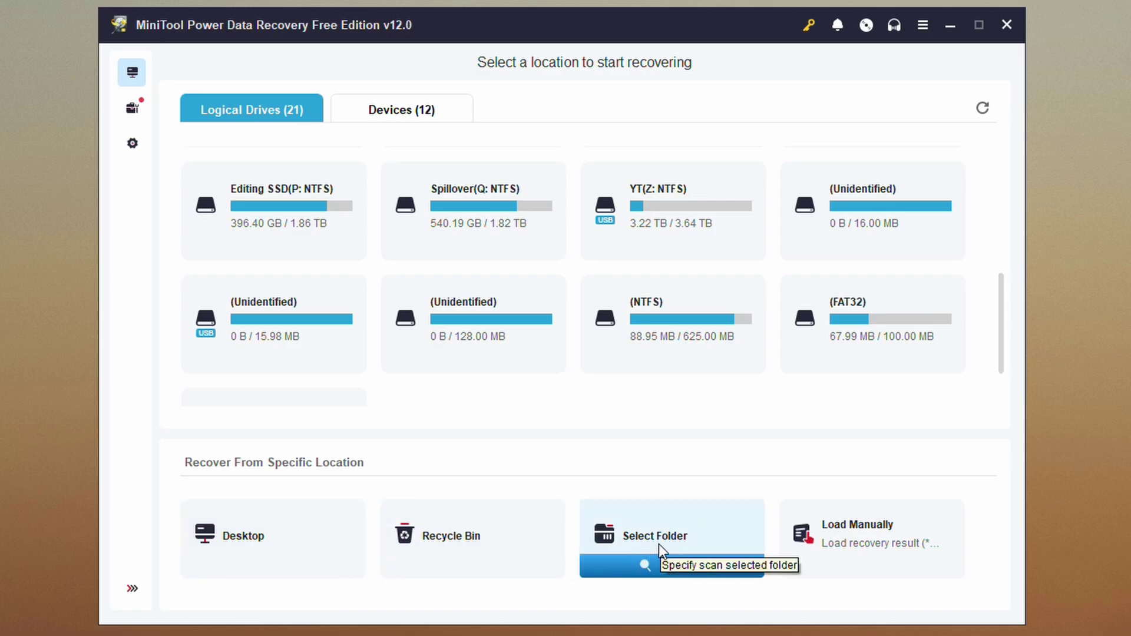
{"action": "mouse_move", "coordinate": [869, 551]}
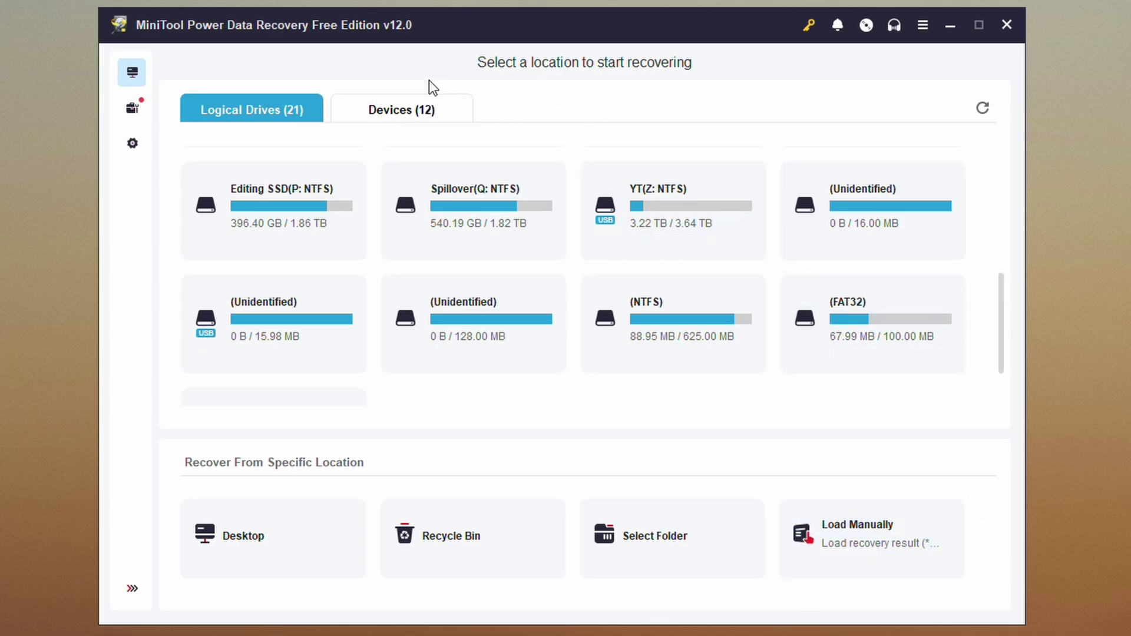
{"action": "left_click", "coordinate": [415, 108]}
Scroll through the device list, then go to the Utilities page
{"action": "scroll", "coordinate": [450, 200], "scroll_direction": "down", "scroll_amount": 1}
{"action": "scroll", "coordinate": [450, 201], "scroll_direction": "down", "scroll_amount": 6}
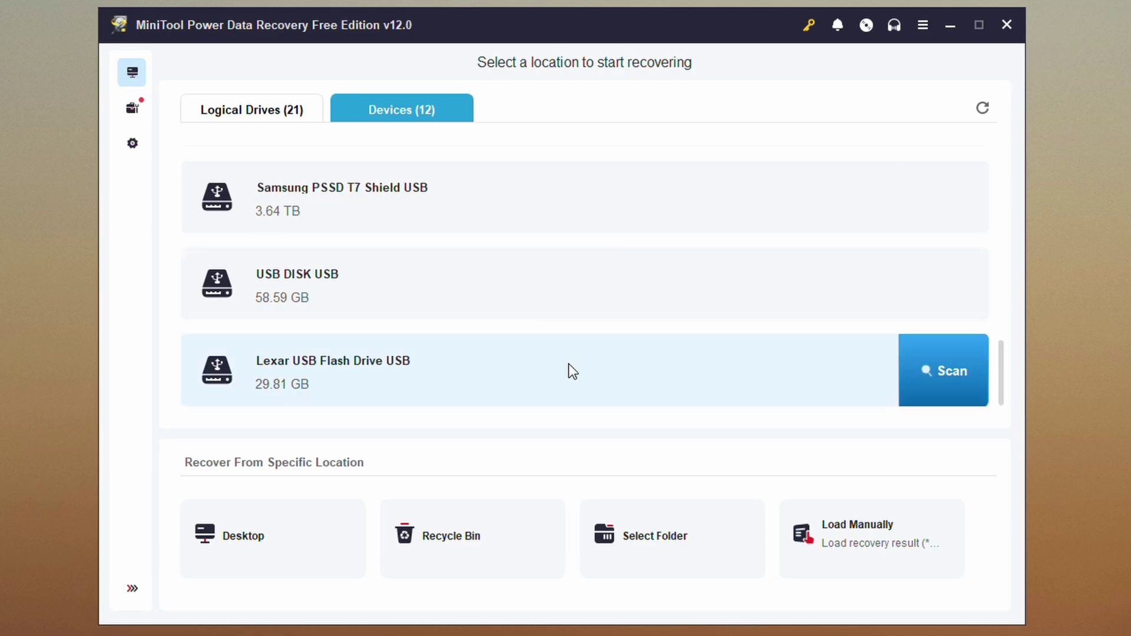
{"action": "scroll", "coordinate": [566, 367], "scroll_direction": "up", "scroll_amount": 7}
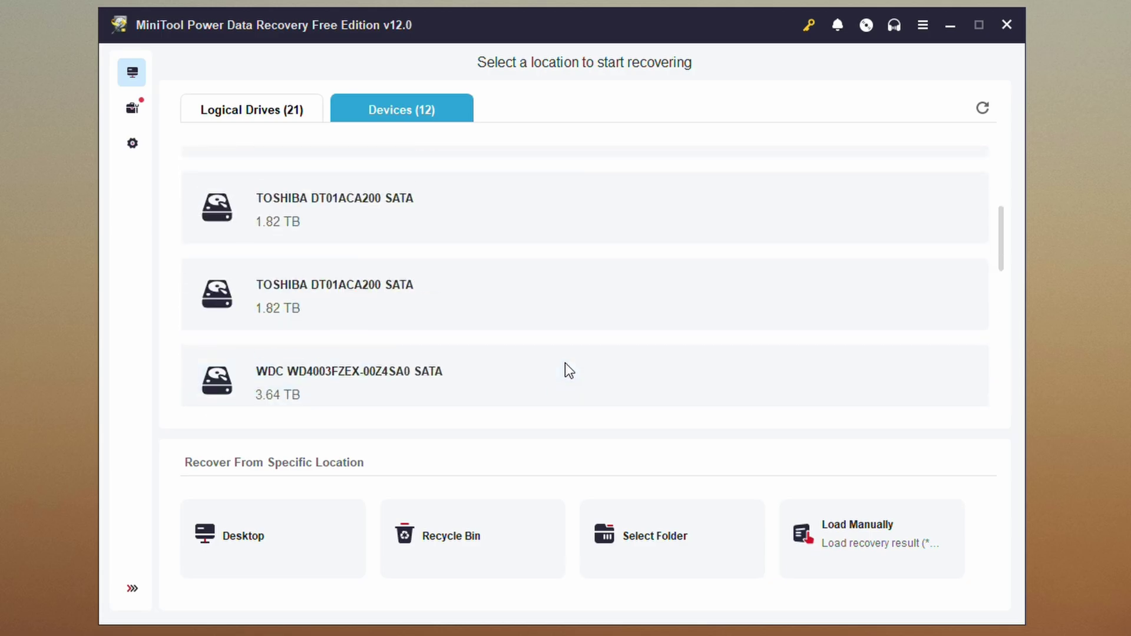
{"action": "scroll", "coordinate": [525, 207], "scroll_direction": "down", "scroll_amount": 5}
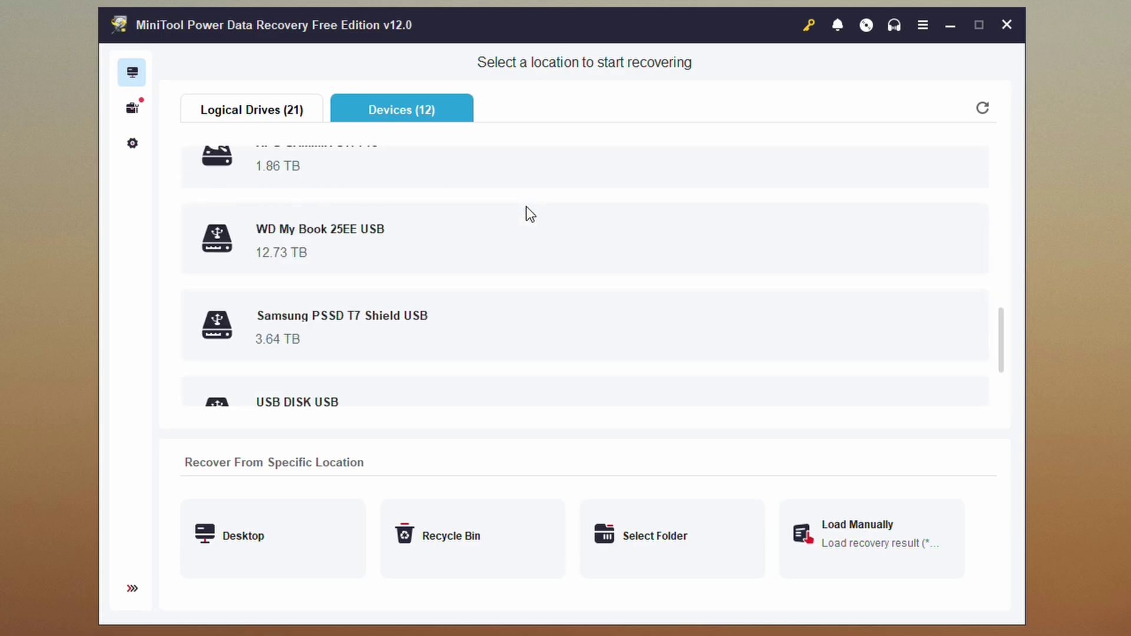
{"action": "scroll", "coordinate": [623, 285], "scroll_direction": "up", "scroll_amount": 5}
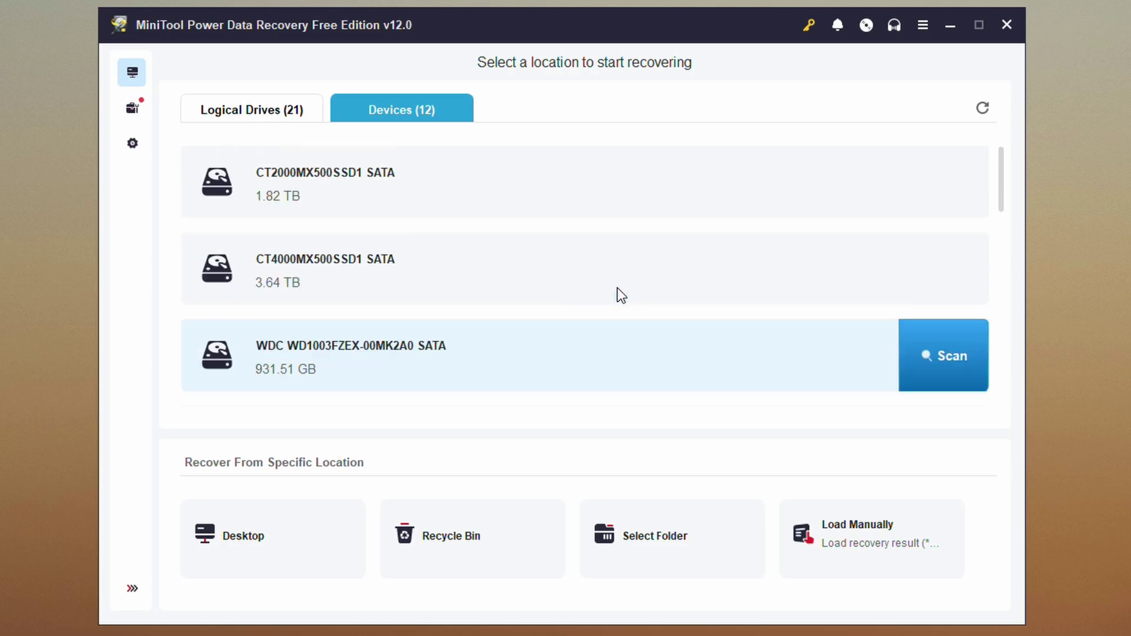
{"action": "left_click", "coordinate": [132, 108]}
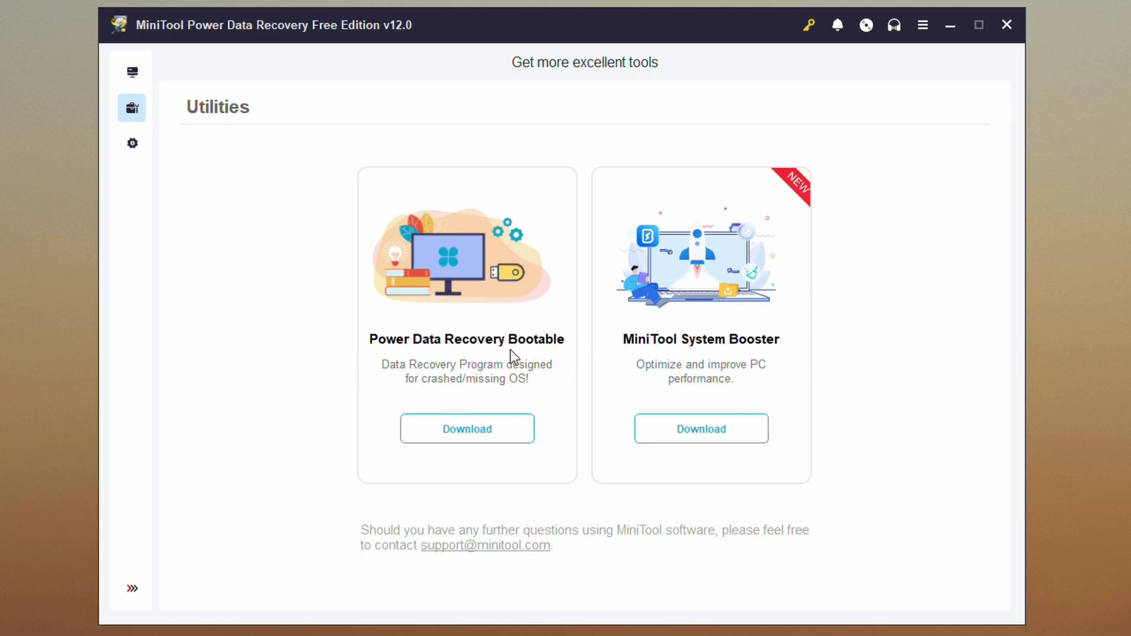
In Scan Settings, expand the Other files category to inspect its types, then collapse it
{"action": "left_click", "coordinate": [132, 152]}
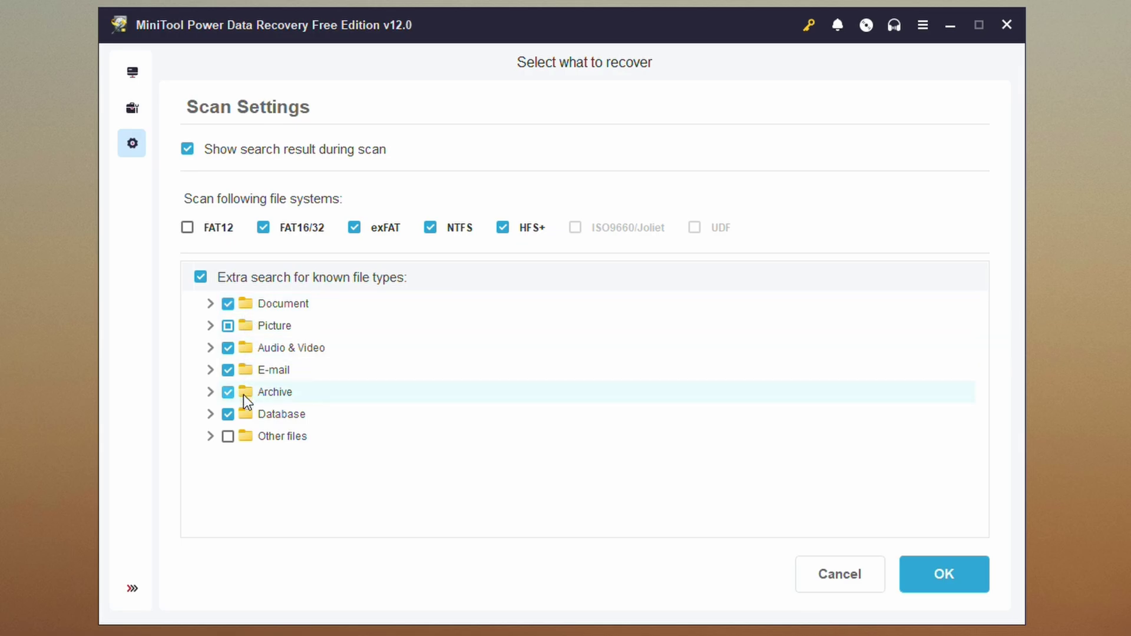
{"action": "left_click", "coordinate": [211, 436]}
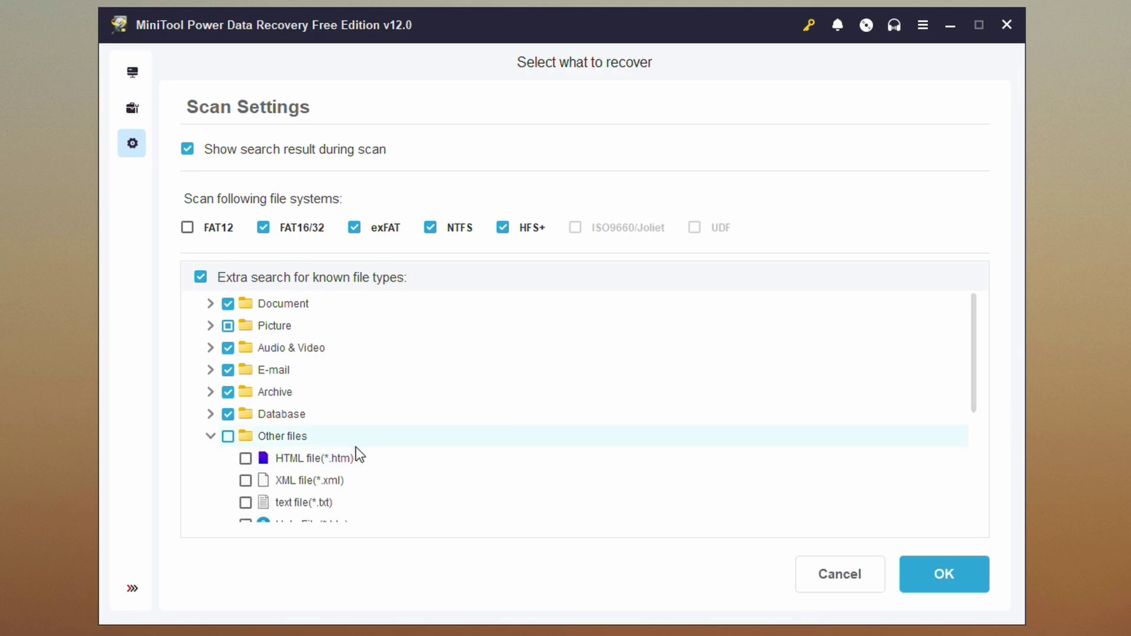
{"action": "scroll", "coordinate": [356, 455], "scroll_direction": "down", "scroll_amount": 5}
{"action": "scroll", "coordinate": [356, 454], "scroll_direction": "up", "scroll_amount": 3}
{"action": "scroll", "coordinate": [322, 510], "scroll_direction": "down", "scroll_amount": 3}
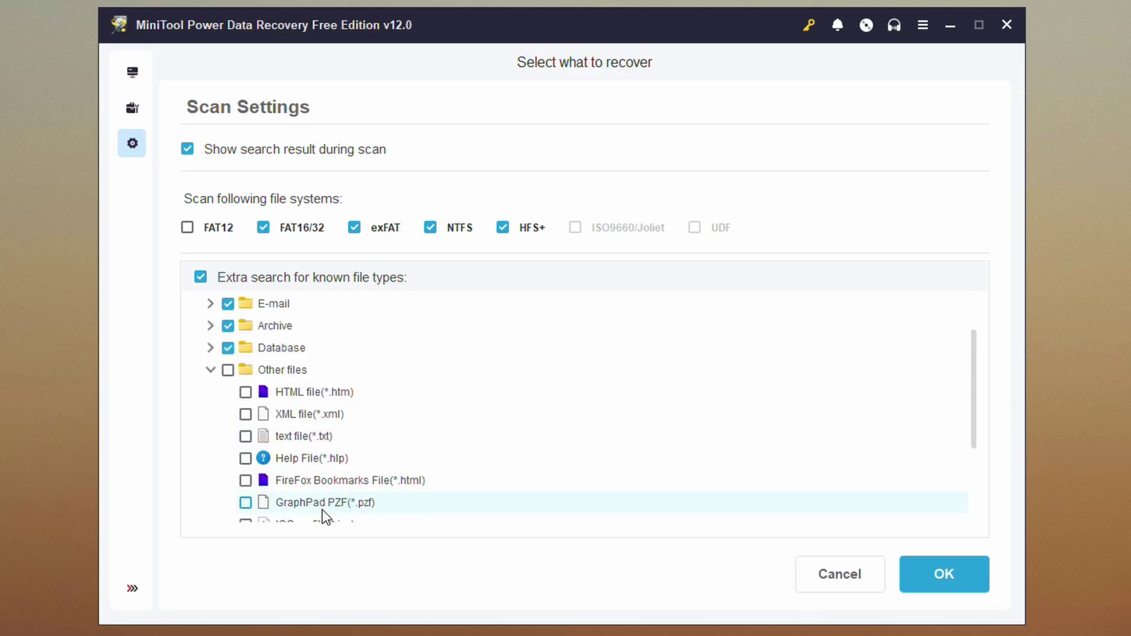
{"action": "scroll", "coordinate": [317, 485], "scroll_direction": "up", "scroll_amount": 3}
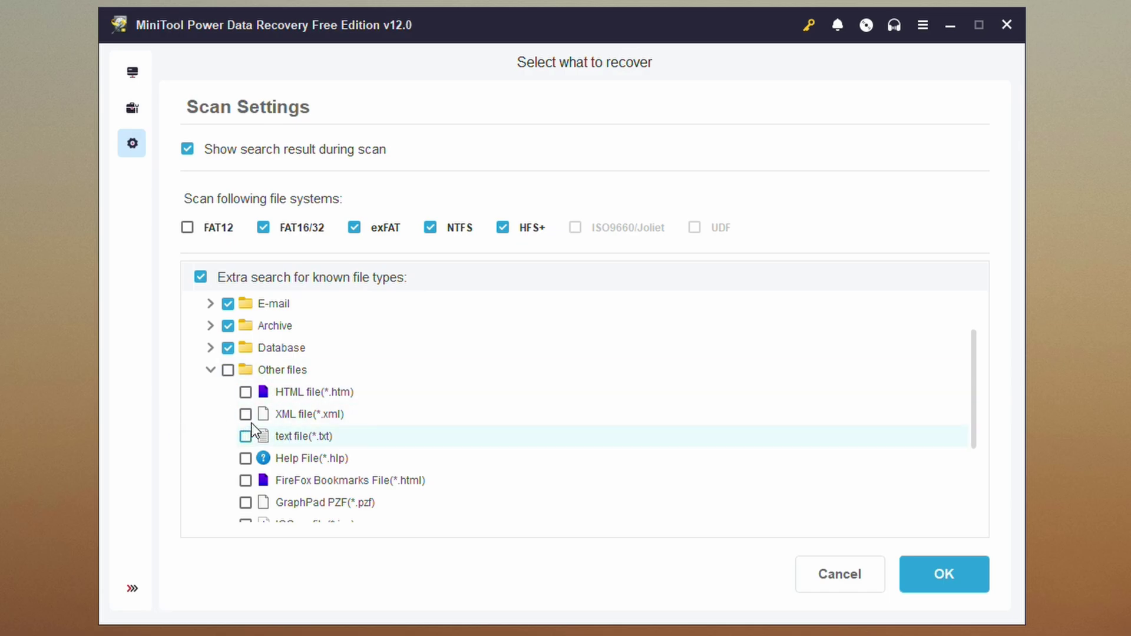
{"action": "left_click", "coordinate": [209, 372]}
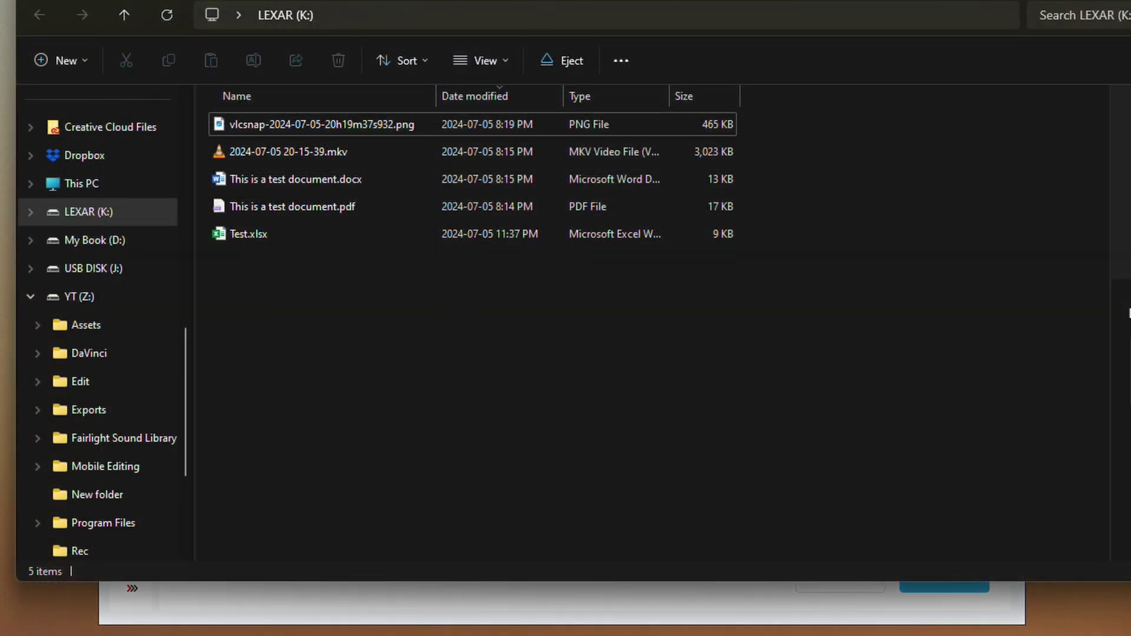
Permanently delete all five files on LEXAR (K:) with Shift+Delete
{"action": "left_click_drag", "start_coordinate": [552, 3], "coordinate": [938, 69]}
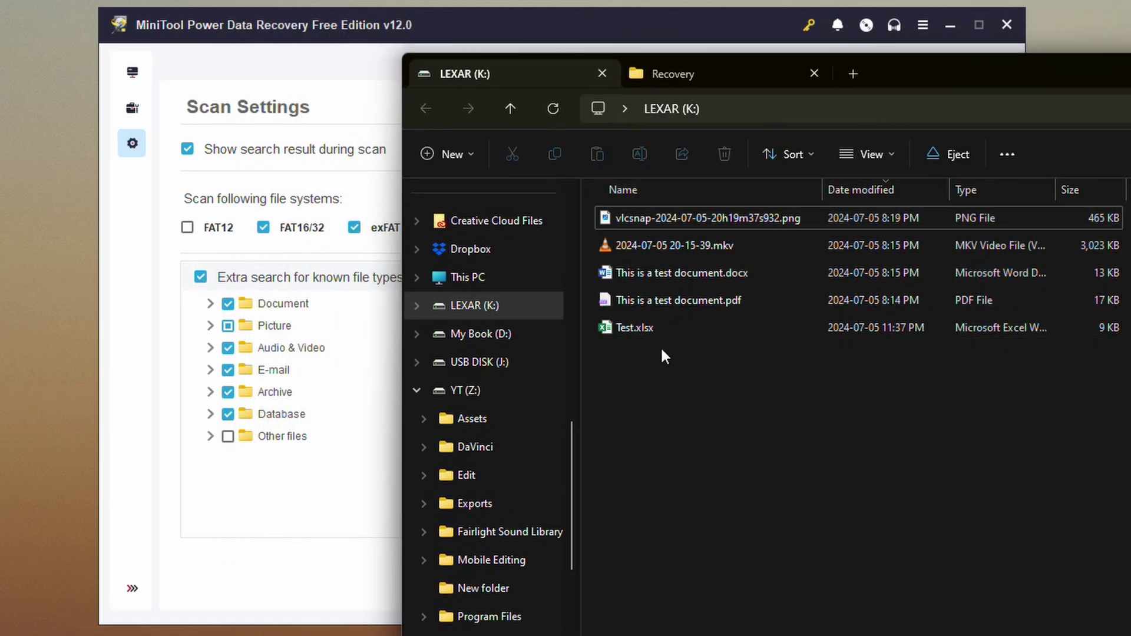
{"action": "left_click_drag", "start_coordinate": [646, 366], "coordinate": [636, 211]}
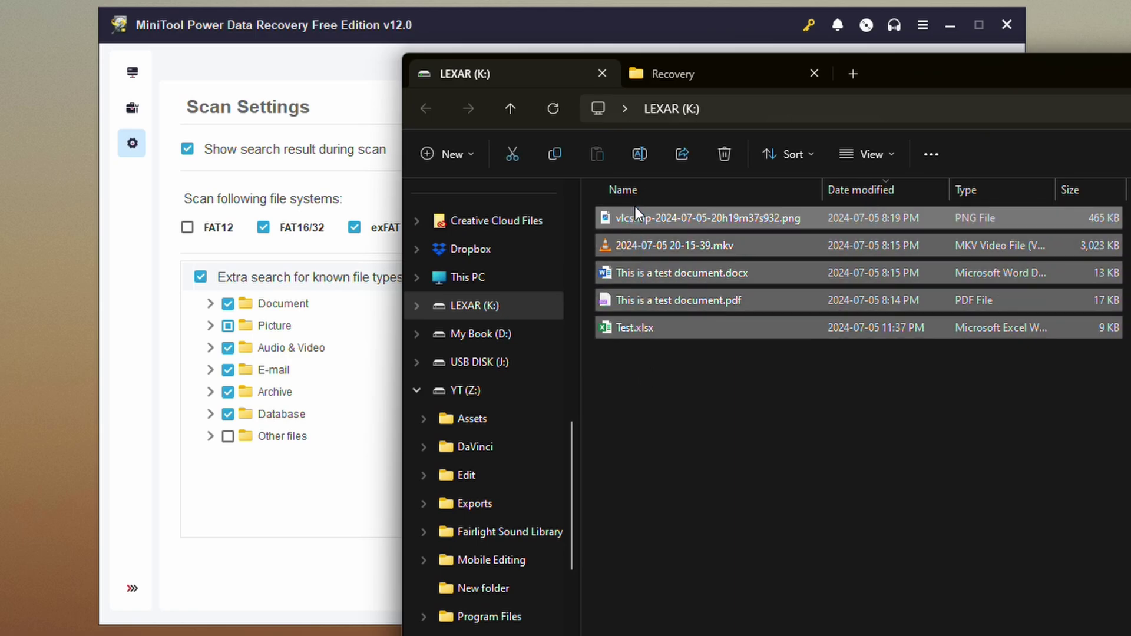
{"action": "key", "text": "shift+Delete"}
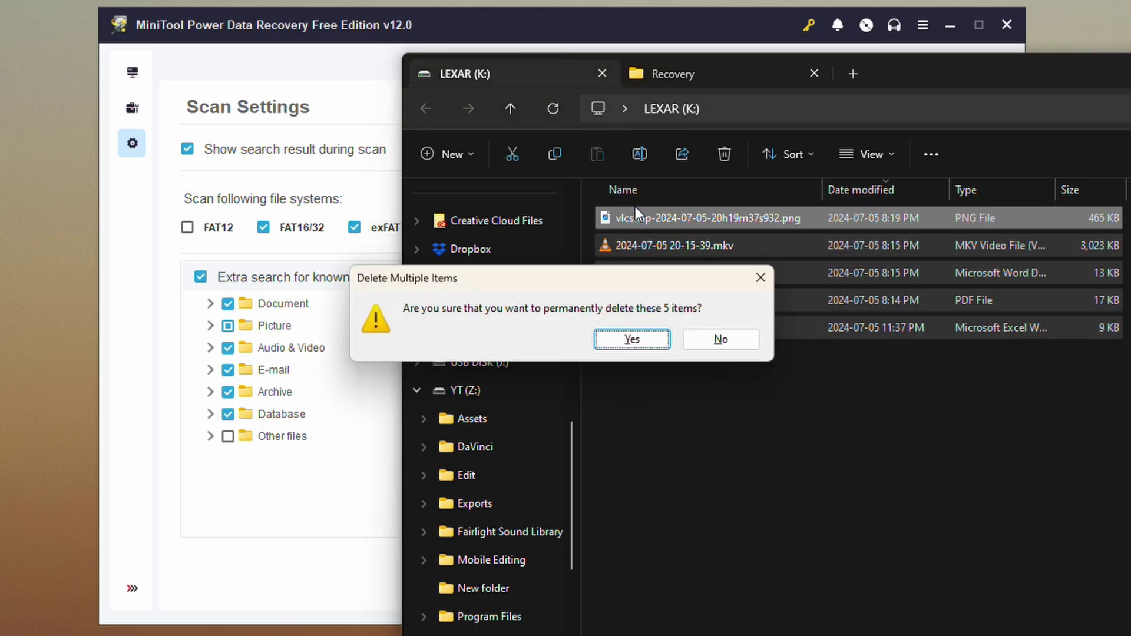
{"action": "left_click", "coordinate": [629, 336]}
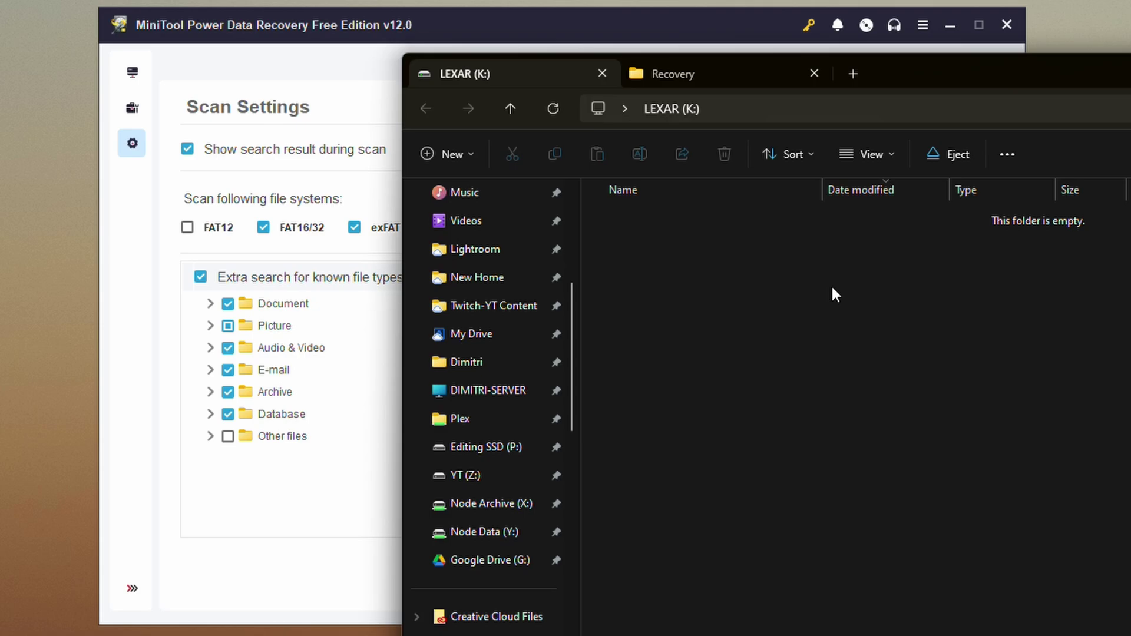
Confirm the Recycle Bin is empty, then return to LEXAR (K:) and the recovery tool
{"action": "left_click", "coordinate": [857, 74]}
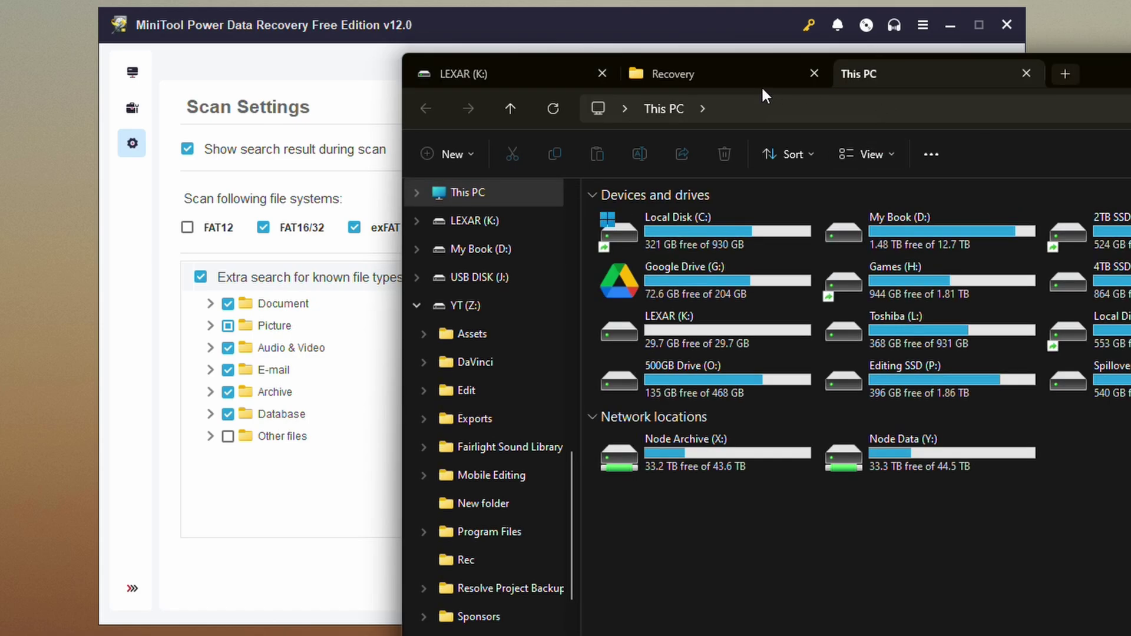
{"action": "left_click", "coordinate": [725, 118]}
{"action": "type", "text": "rec"}
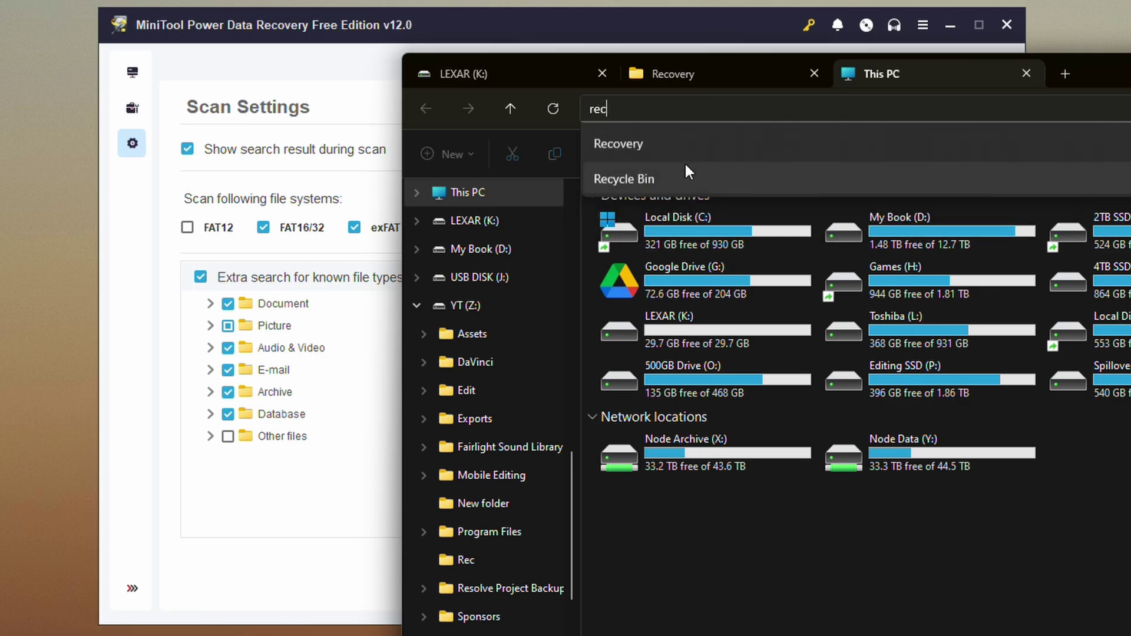
{"action": "left_click", "coordinate": [681, 177]}
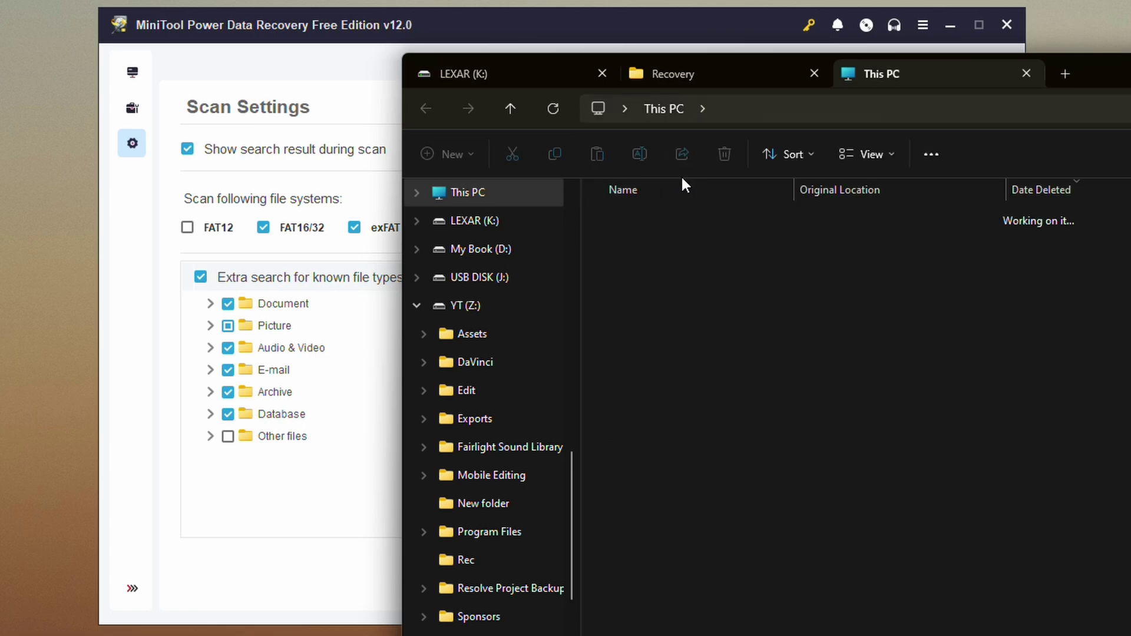
{"action": "left_click", "coordinate": [1026, 73]}
{"action": "key", "text": "ctrl+shift+Tab"}
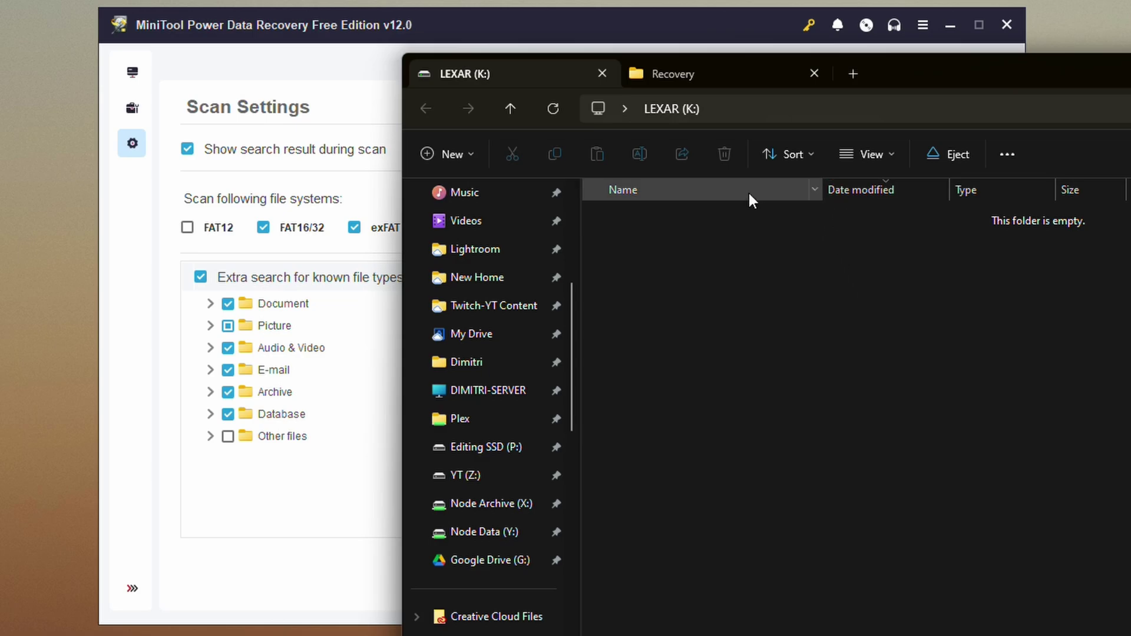
{"action": "left_click", "coordinate": [660, 26]}
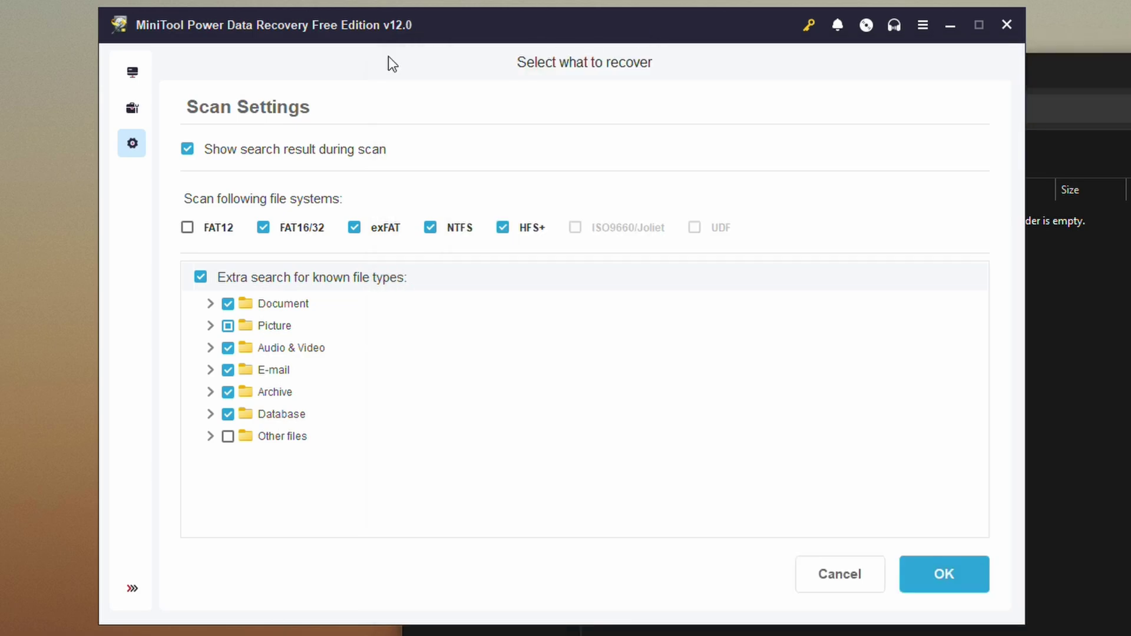
Scan the Lexar USB Flash Drive from the device list
{"action": "left_click", "coordinate": [143, 70]}
{"action": "scroll", "coordinate": [433, 289], "scroll_direction": "down", "scroll_amount": 10}
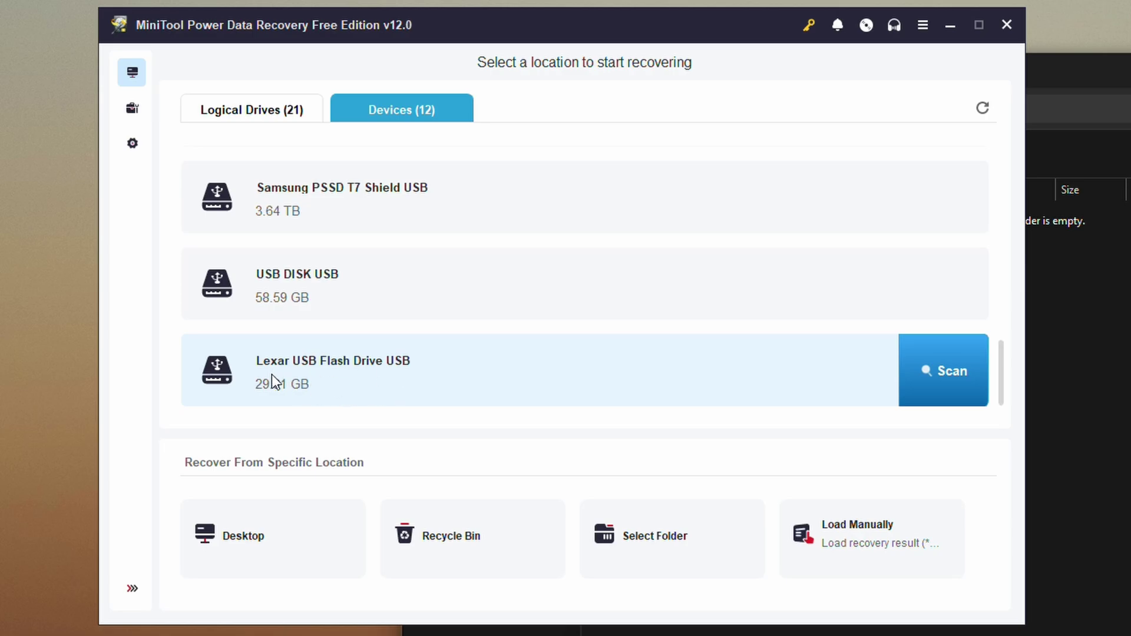
{"action": "left_click", "coordinate": [947, 384]}
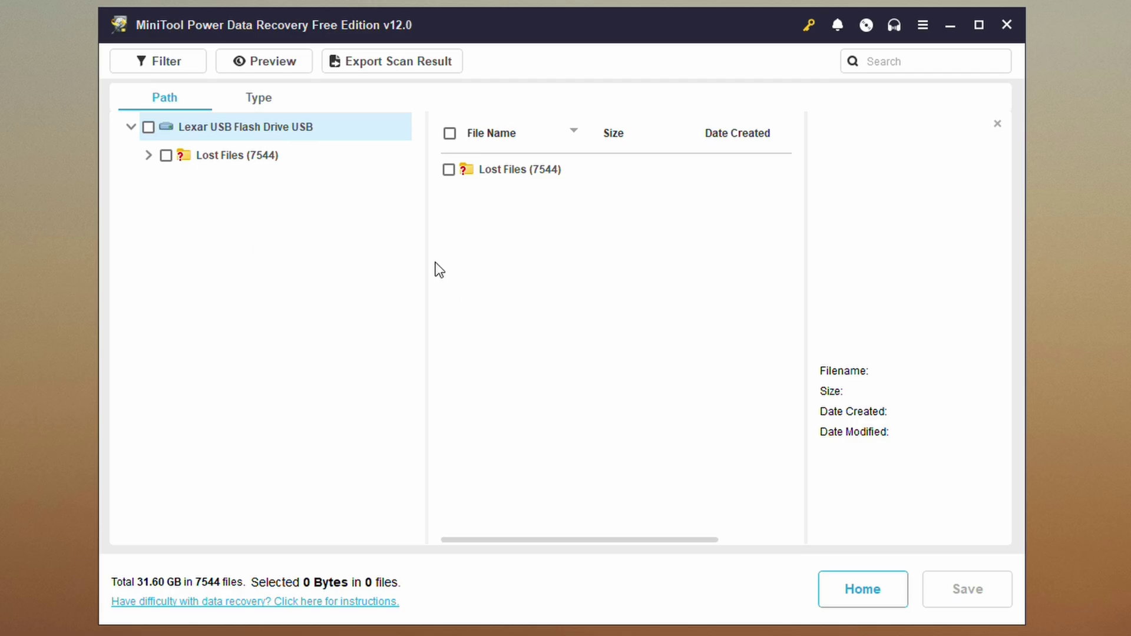
In Lost Files > Existing Partition #1, tick the mkv, Test.xlsx, two test documents and vlcsnap image
{"action": "left_click", "coordinate": [148, 154]}
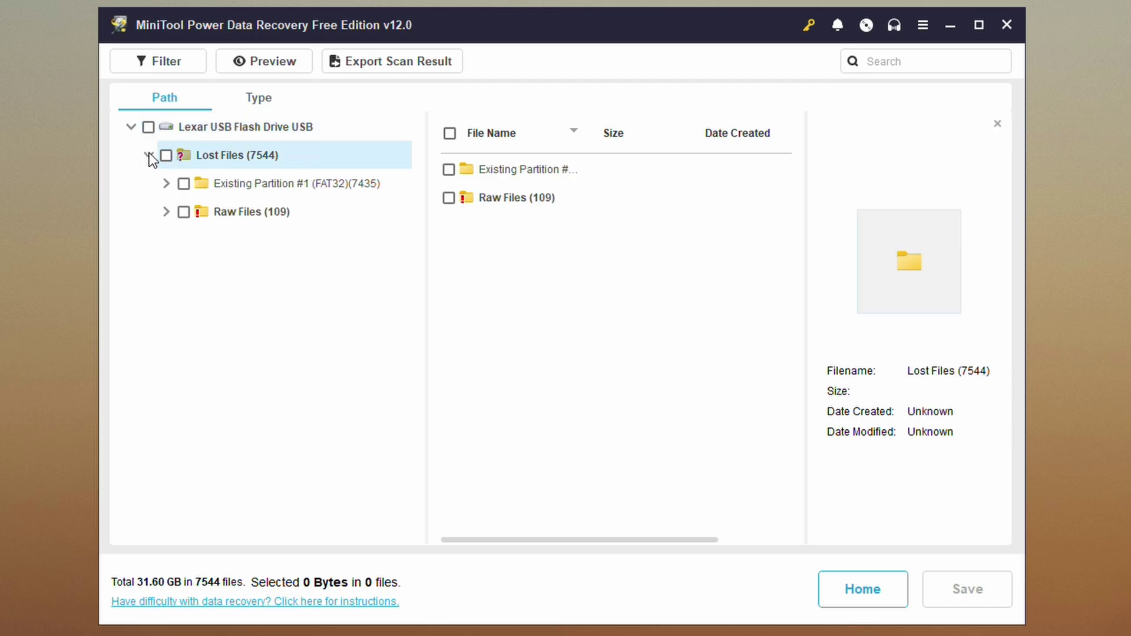
{"action": "left_click", "coordinate": [166, 182]}
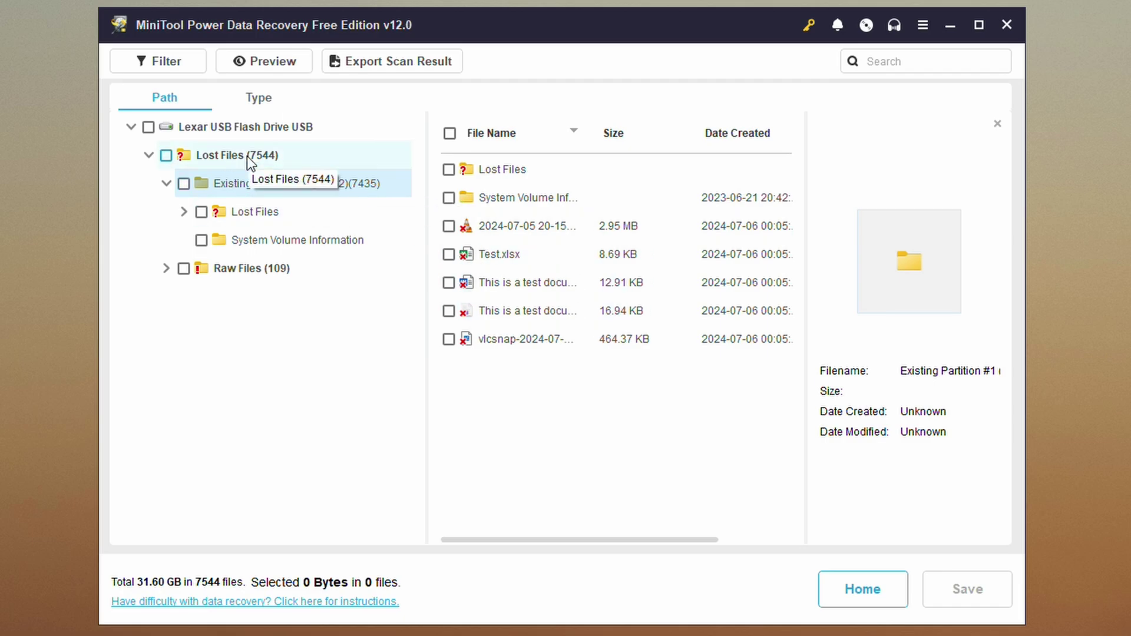
{"action": "left_click", "coordinate": [448, 226]}
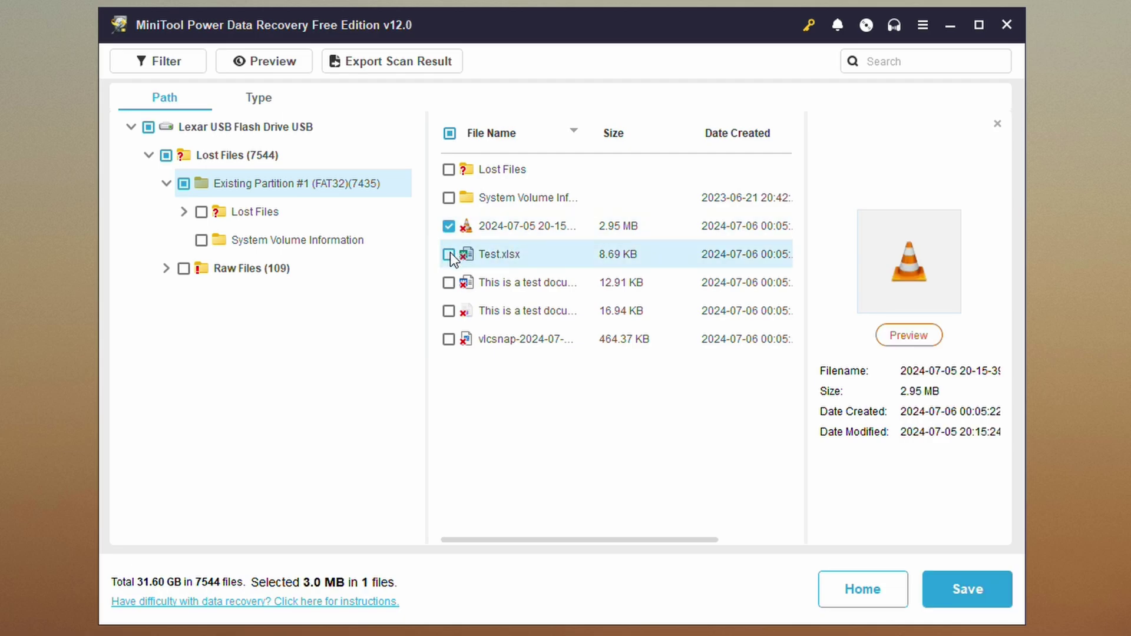
{"action": "left_click", "coordinate": [449, 253]}
{"action": "left_click", "coordinate": [449, 282]}
{"action": "left_click", "coordinate": [448, 310]}
{"action": "left_click", "coordinate": [448, 339]}
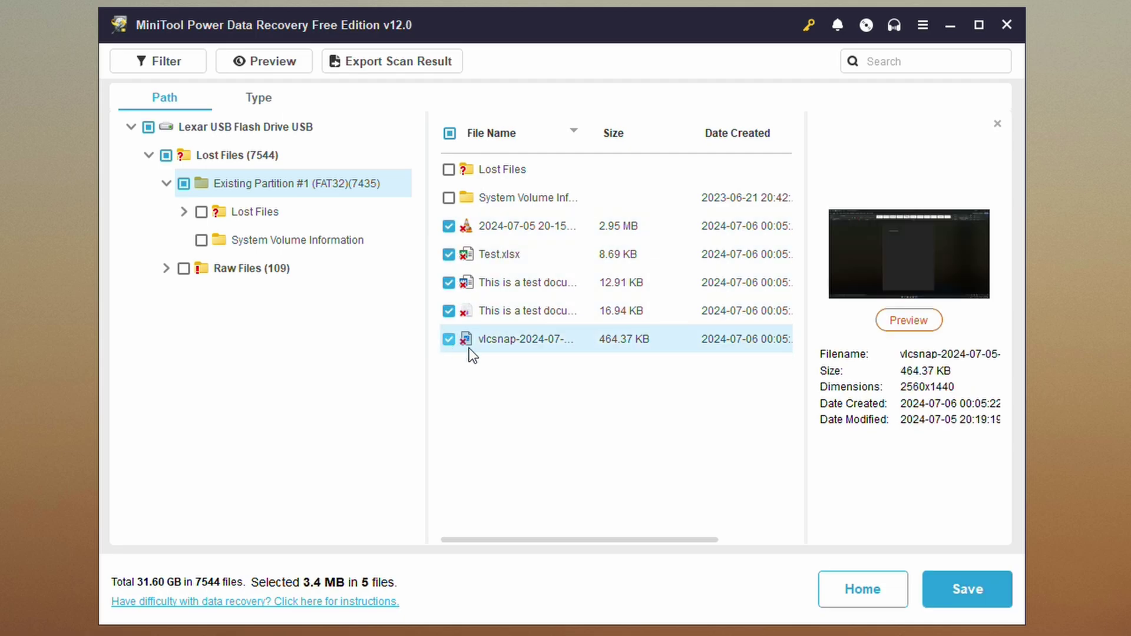
Save the five marked files into the Recovery folder
{"action": "left_click", "coordinate": [939, 589]}
{"action": "scroll", "coordinate": [480, 362], "scroll_direction": "down", "scroll_amount": 8}
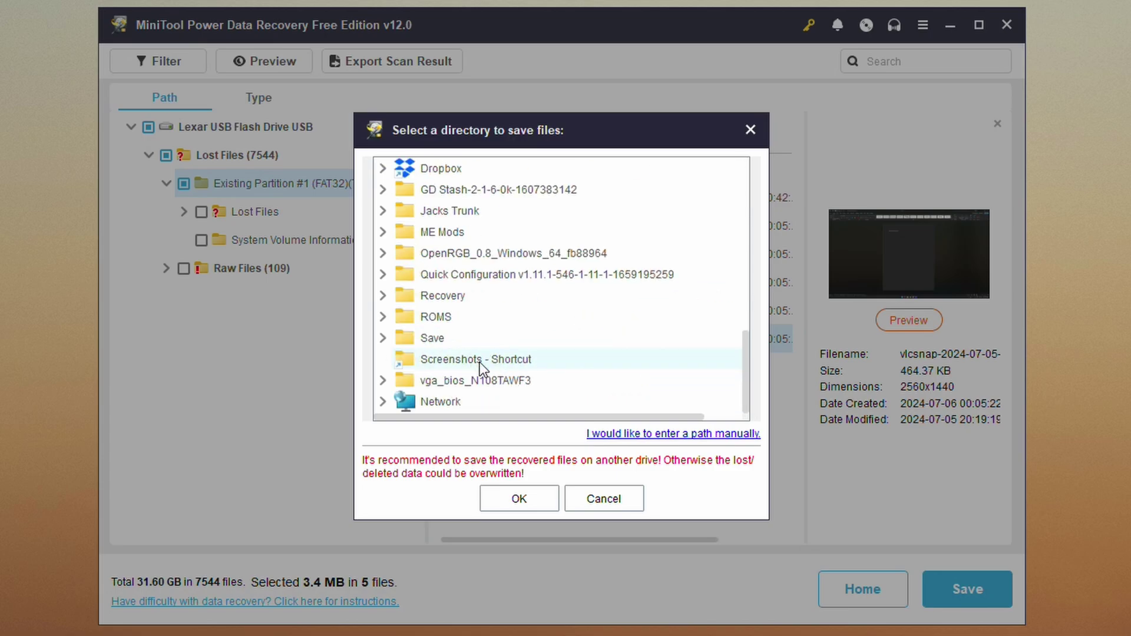
{"action": "left_click", "coordinate": [466, 298]}
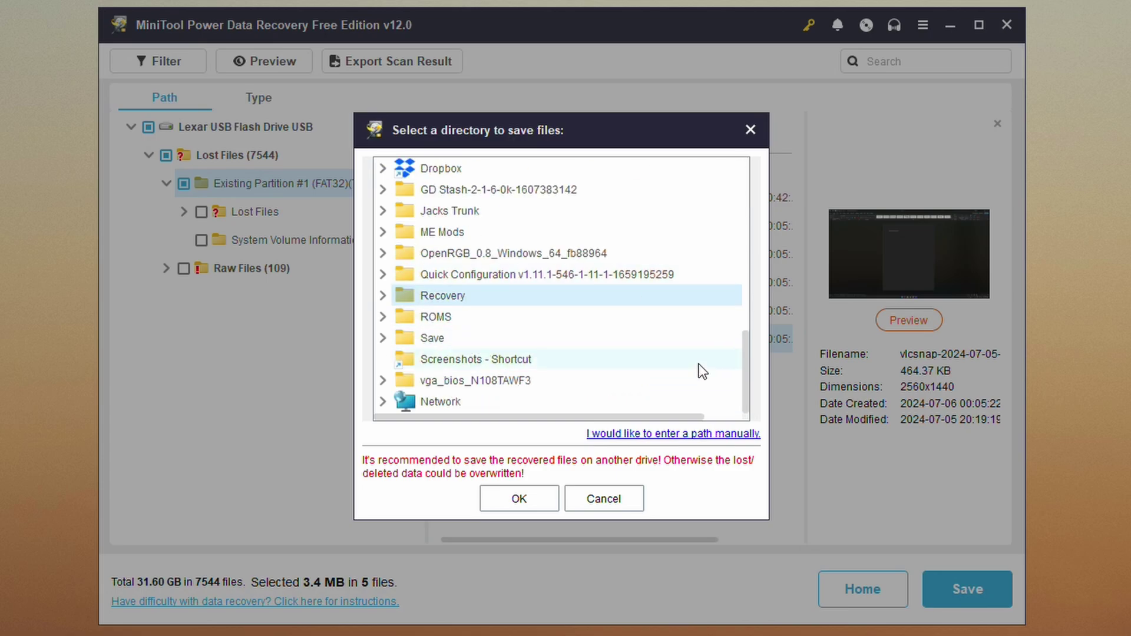
{"action": "left_click", "coordinate": [535, 497]}
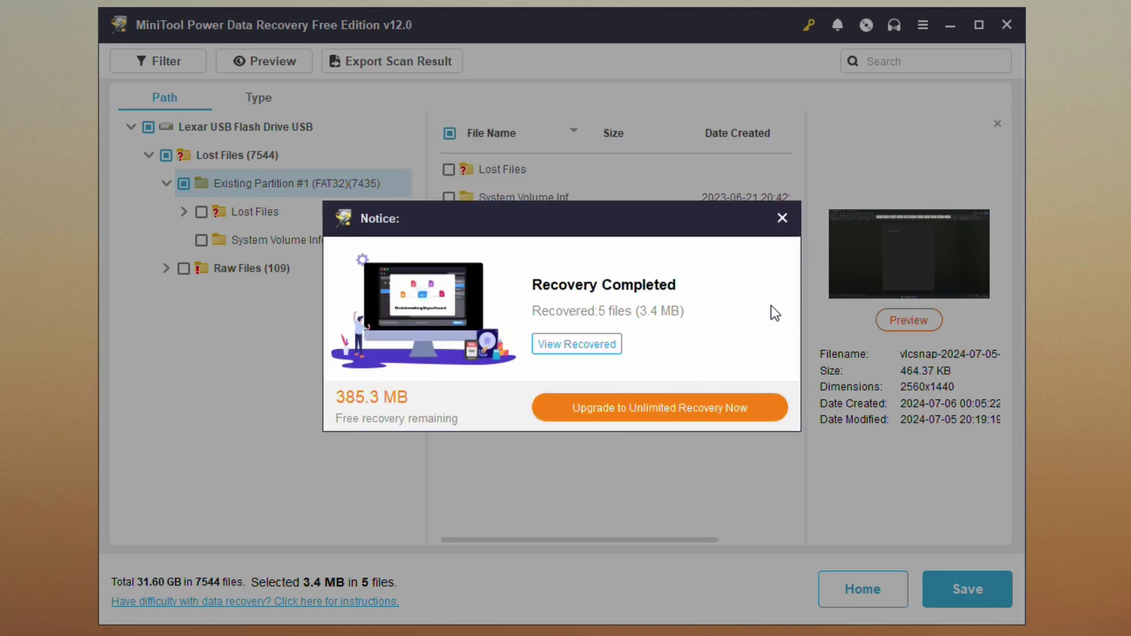
Dismiss the completion notice and open Recovery > Lost Files (7544) > Existing Partition #1
{"action": "left_click", "coordinate": [781, 218]}
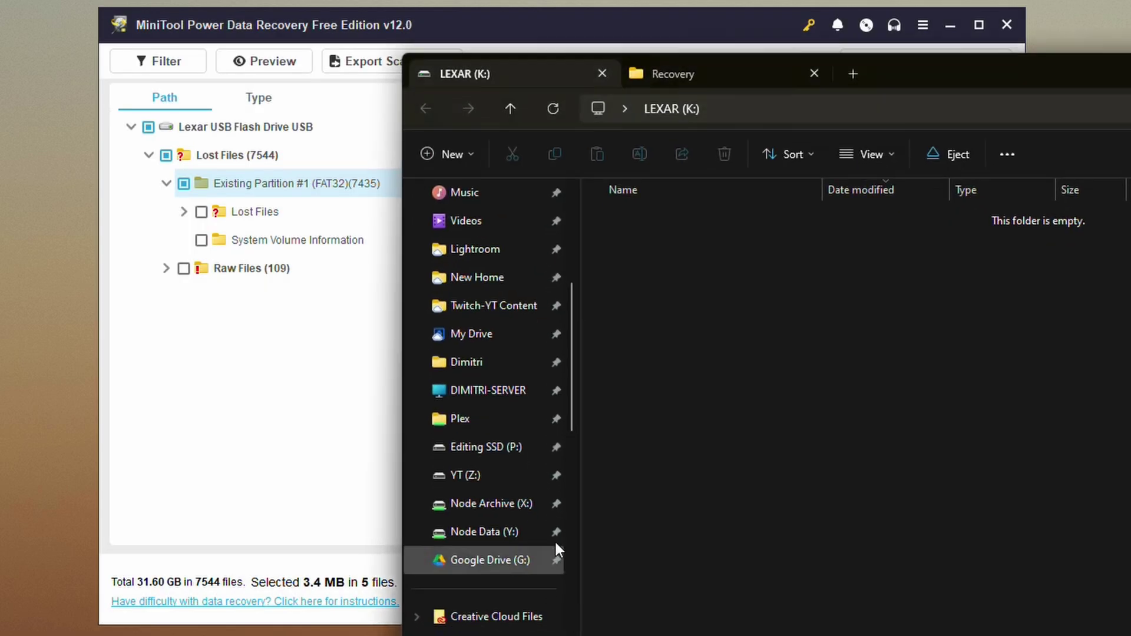
{"action": "left_click", "coordinate": [723, 75]}
{"action": "double_click", "coordinate": [654, 242]}
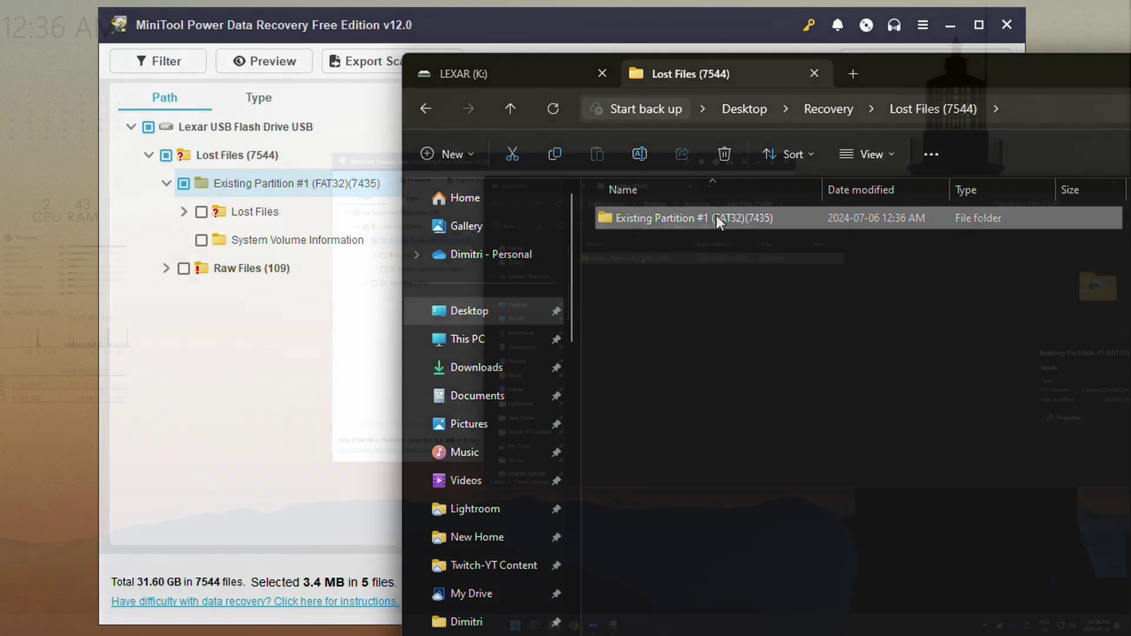
{"action": "double_click", "coordinate": [714, 218]}
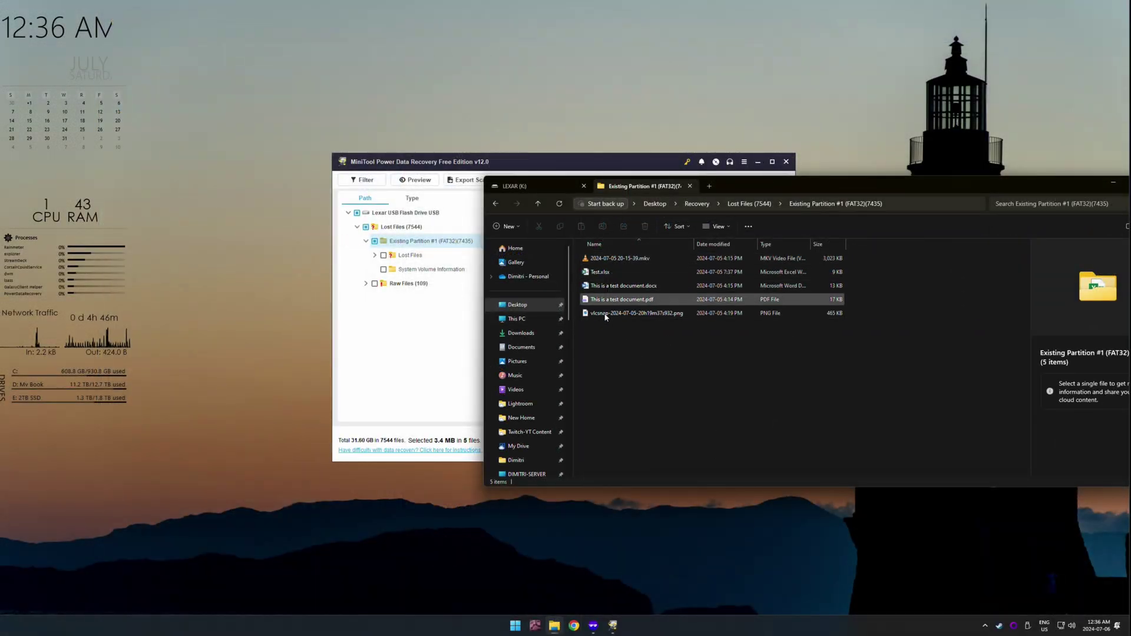
Open the recovered vlcsnap PNG and PDF to verify them, closing each viewer
{"action": "left_click", "coordinate": [611, 313]}
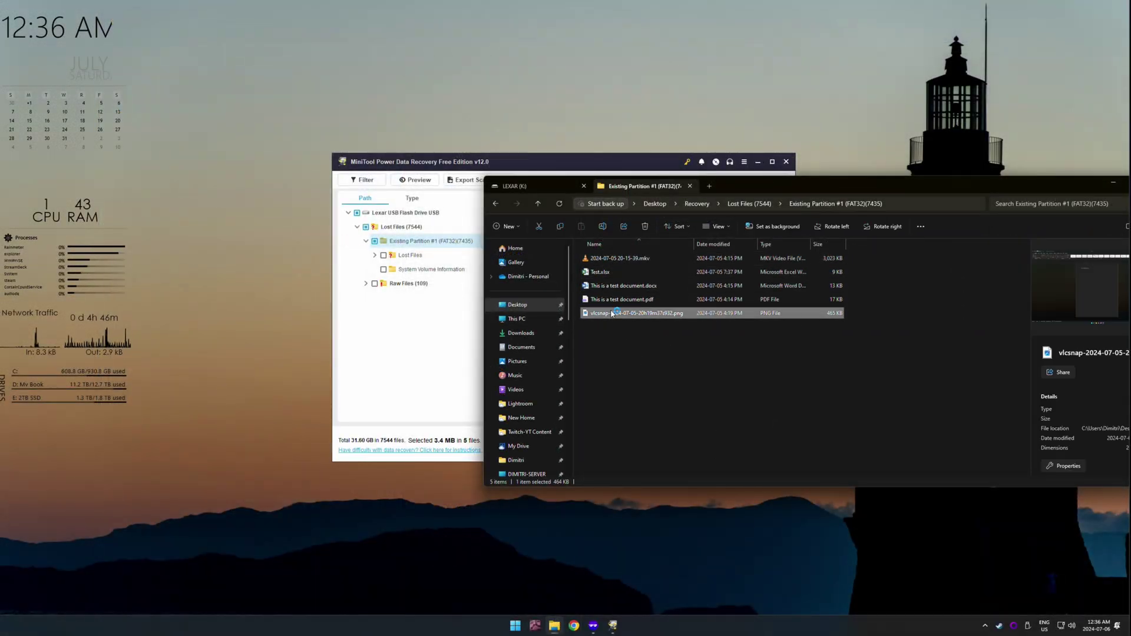
{"action": "double_click", "coordinate": [611, 314]}
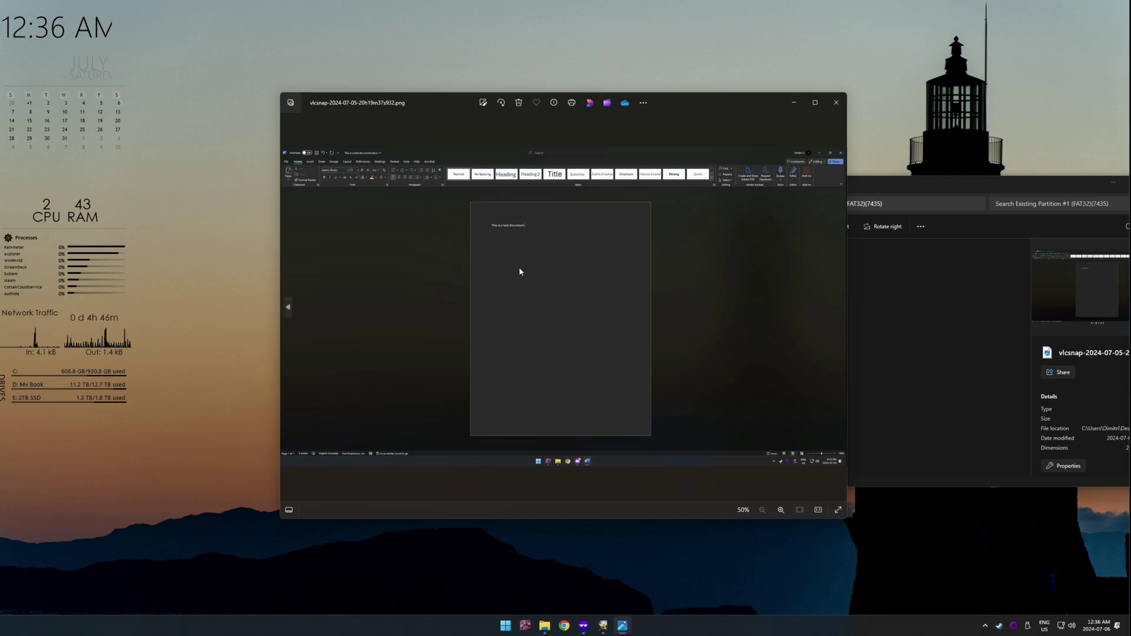
{"action": "scroll", "coordinate": [517, 245], "scroll_direction": "up", "scroll_amount": 5}
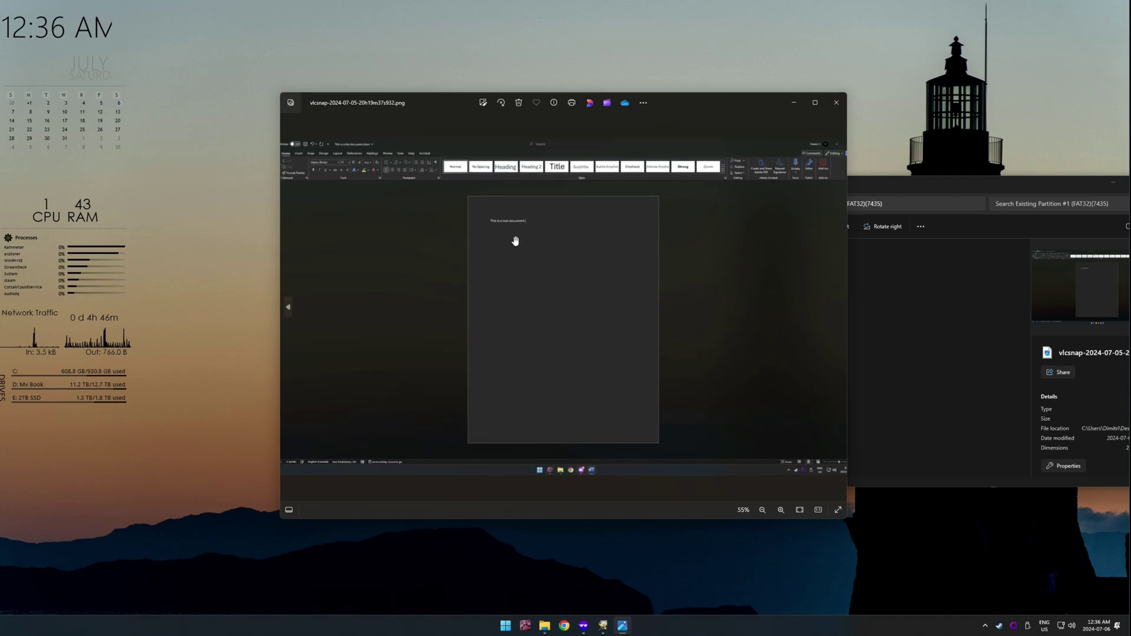
{"action": "scroll", "coordinate": [529, 229], "scroll_direction": "down", "scroll_amount": 5}
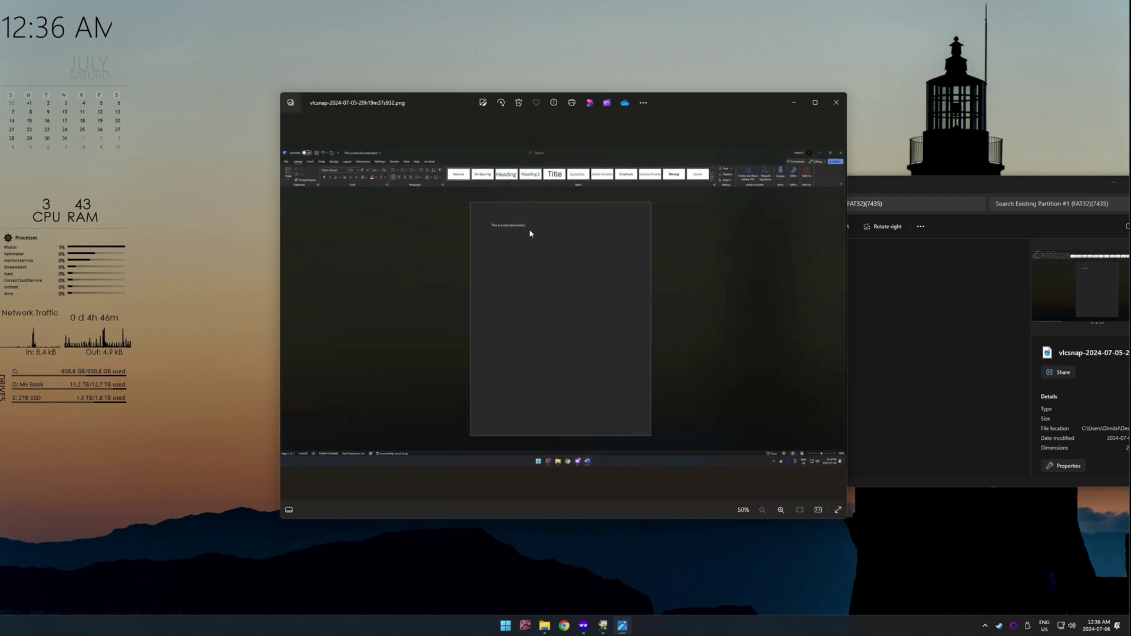
{"action": "left_click", "coordinate": [836, 102]}
{"action": "left_click", "coordinate": [632, 302]}
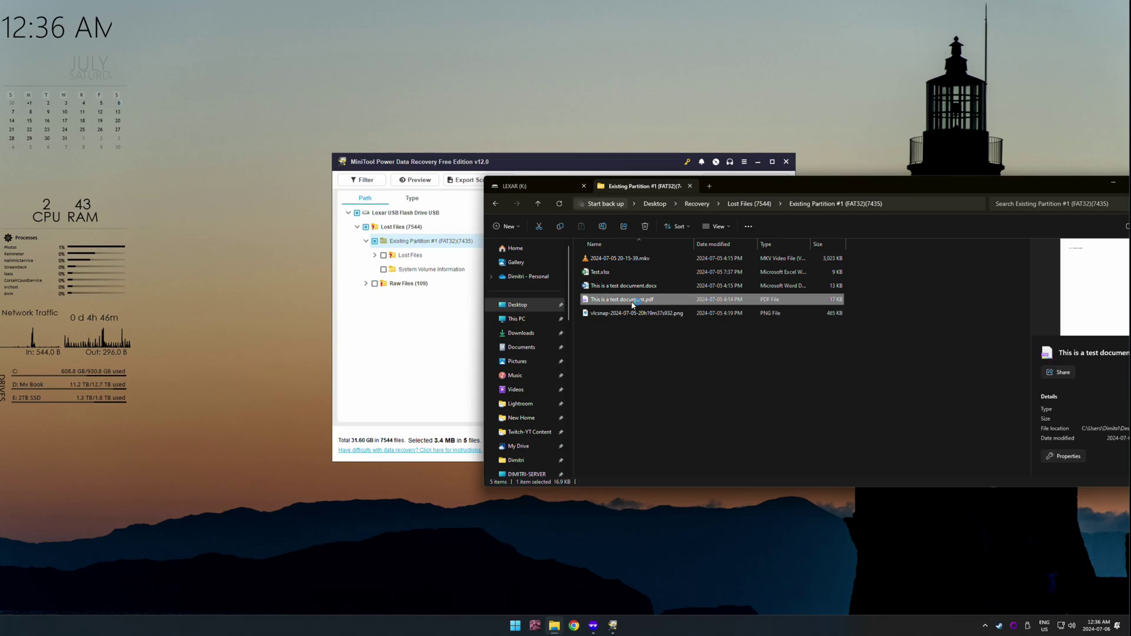
{"action": "double_click", "coordinate": [632, 301]}
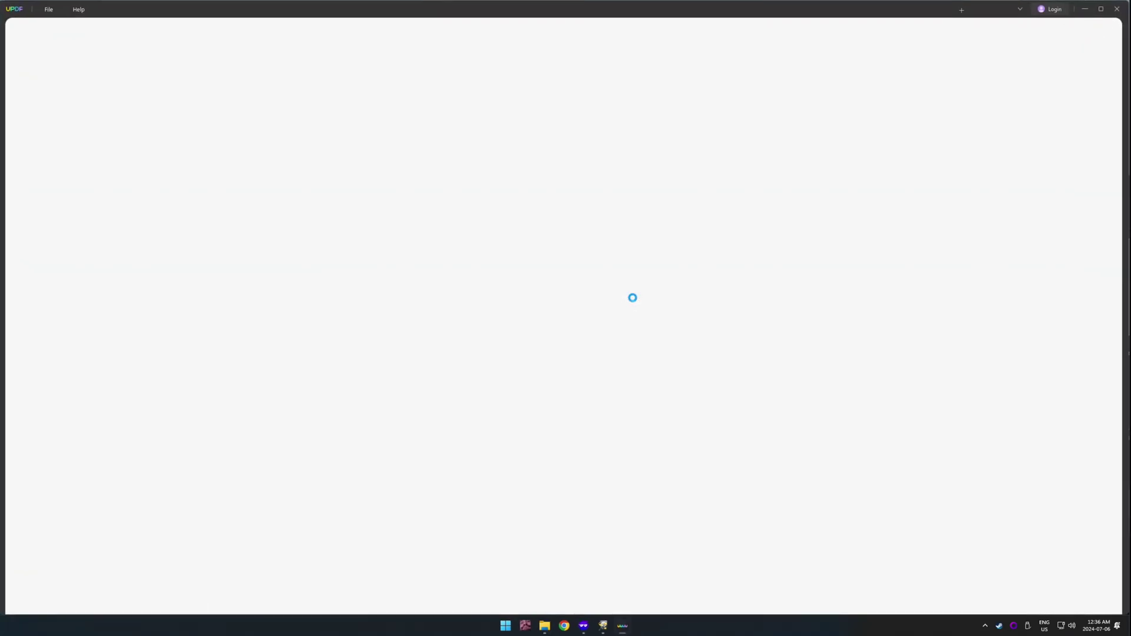
{"action": "scroll", "coordinate": [628, 283], "scroll_direction": "up", "scroll_amount": 5}
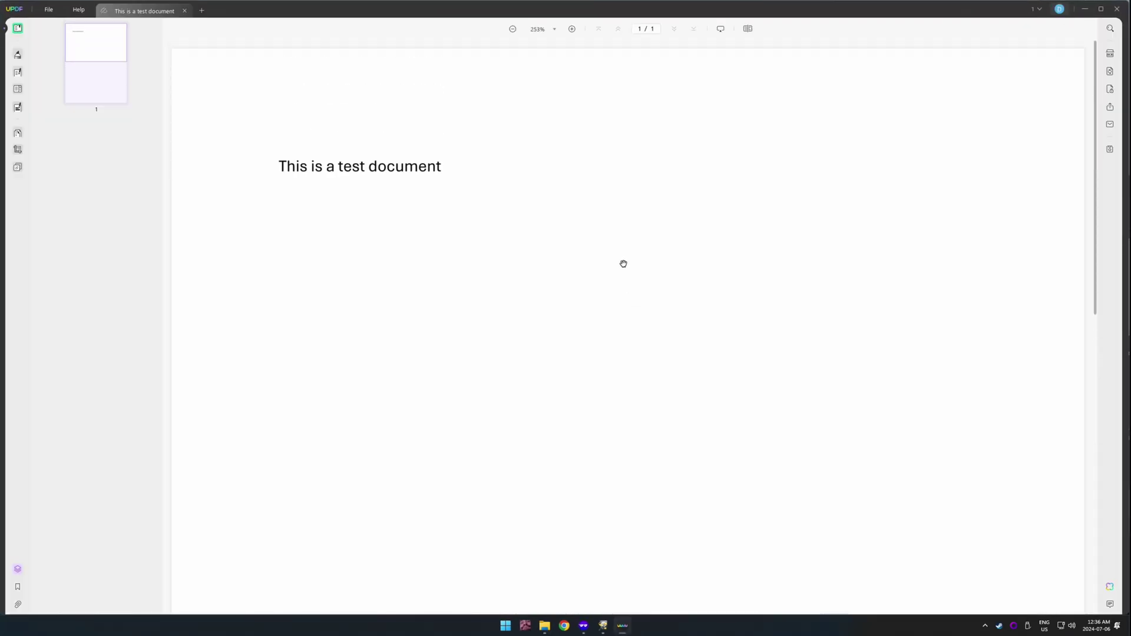
{"action": "left_click", "coordinate": [1116, 9]}
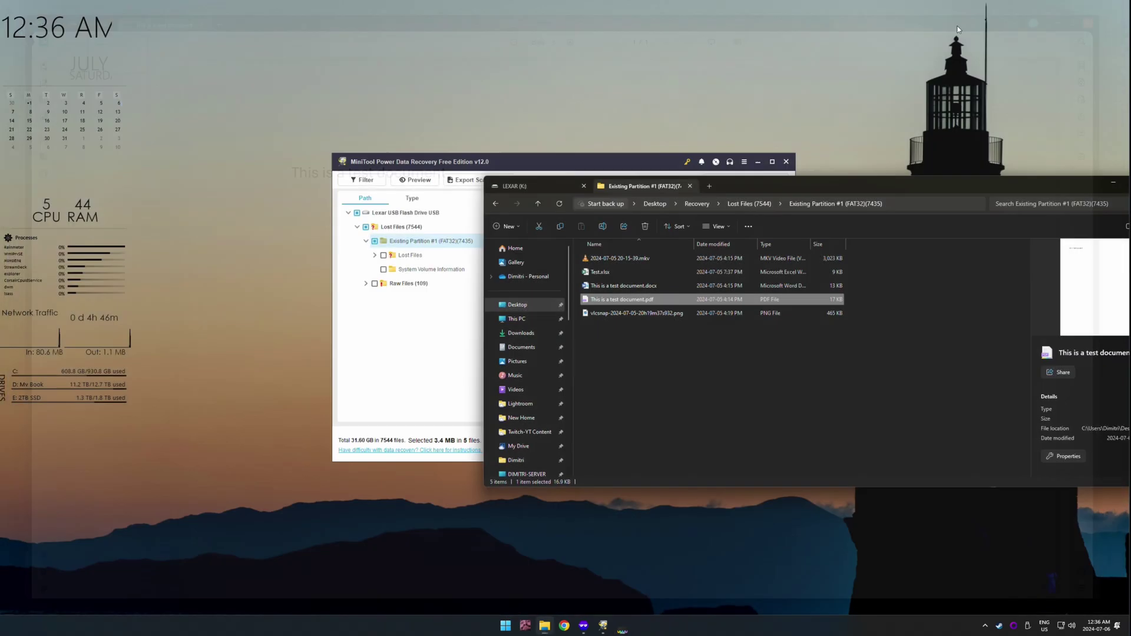
Check the recovered Word document and Test.xlsx, then play the recovered mkv video
{"action": "left_click", "coordinate": [621, 288]}
{"action": "double_click", "coordinate": [621, 286]}
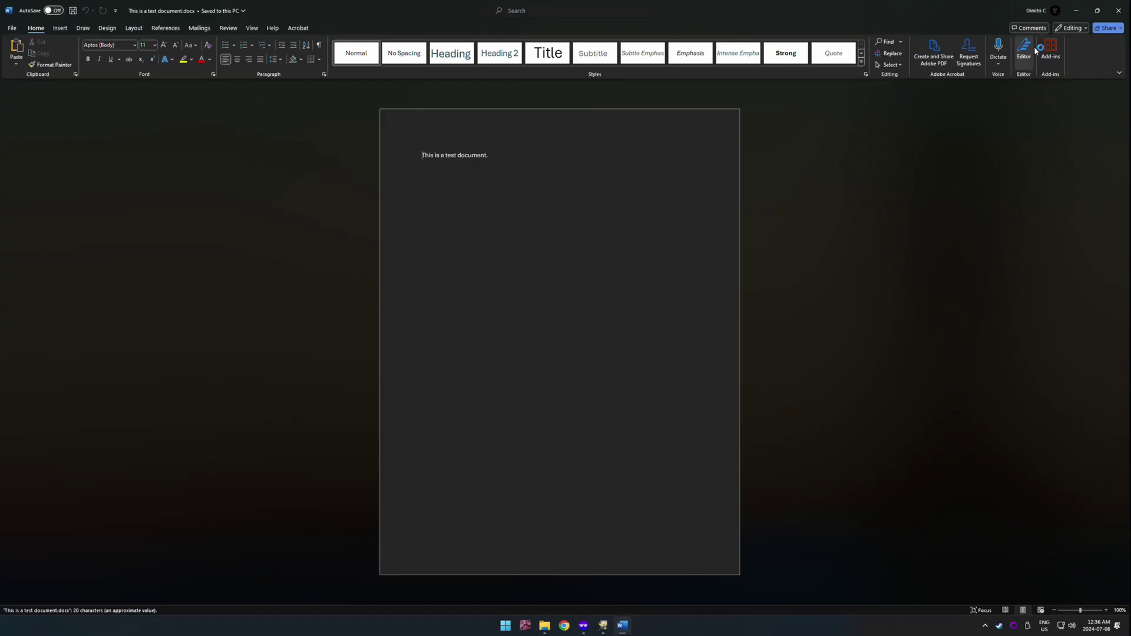
{"action": "left_click", "coordinate": [1118, 10]}
{"action": "left_click", "coordinate": [607, 274]}
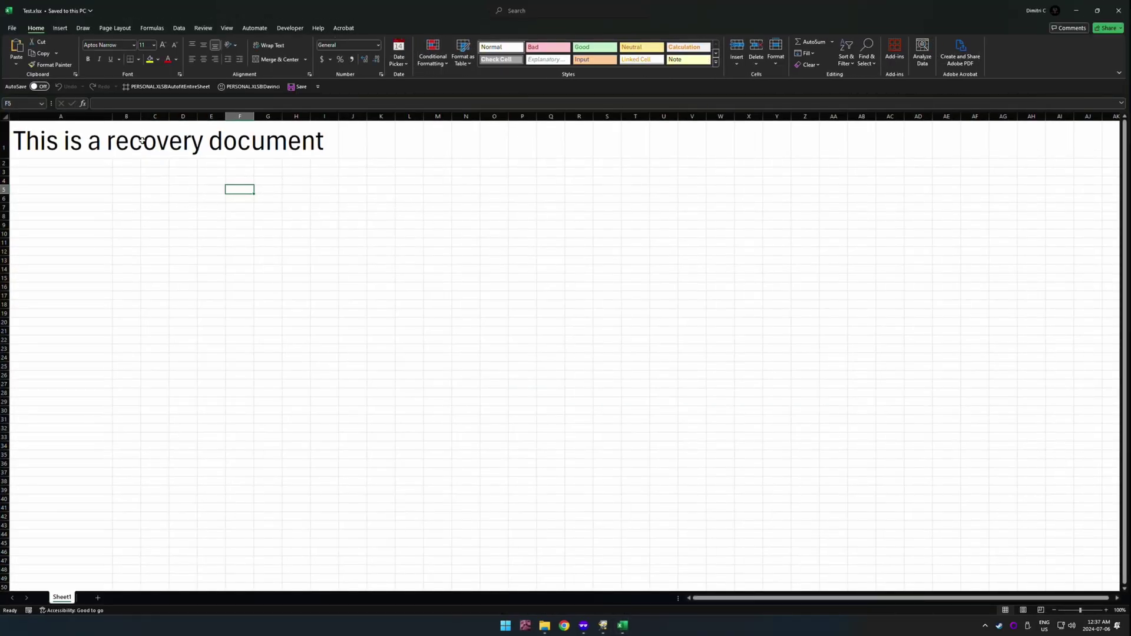
{"action": "left_click", "coordinate": [1118, 10]}
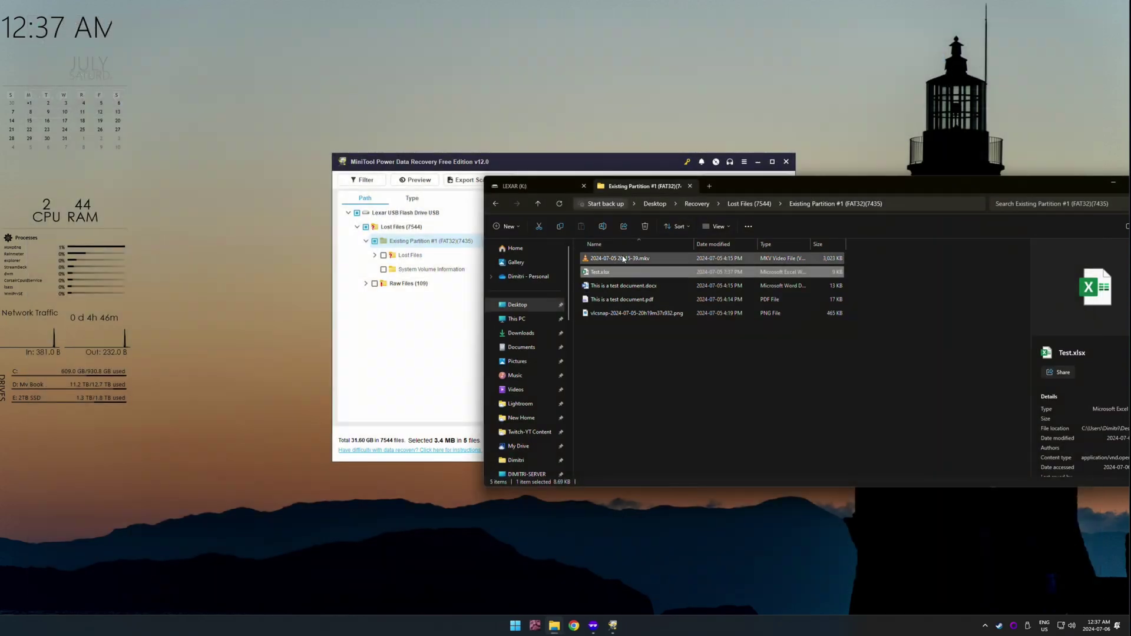
{"action": "left_click", "coordinate": [625, 258]}
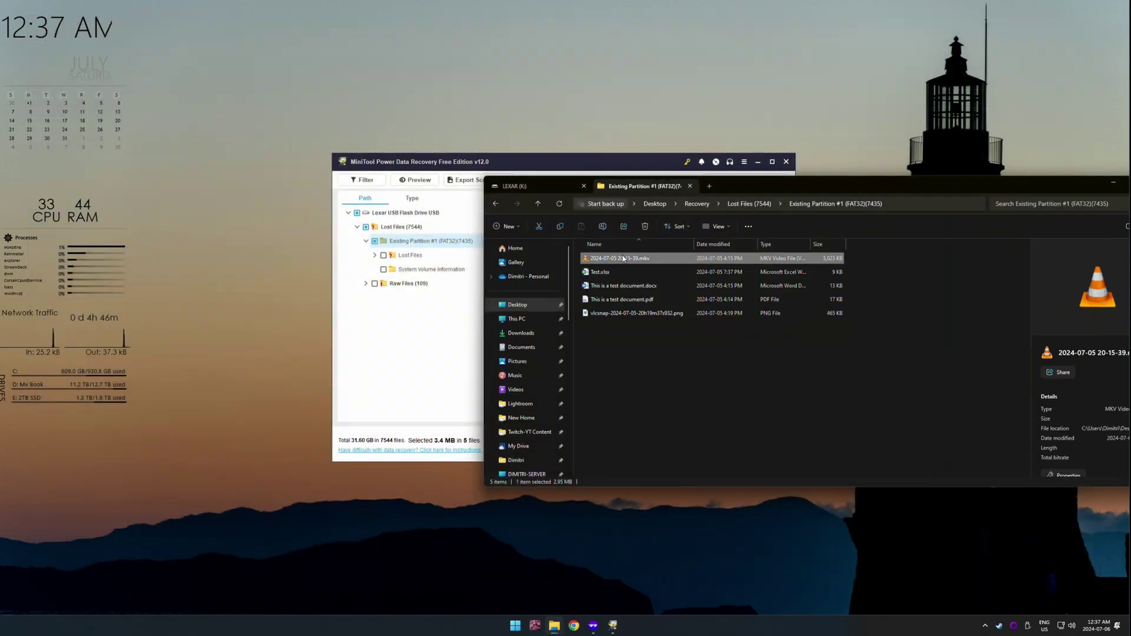
{"action": "double_click", "coordinate": [623, 258]}
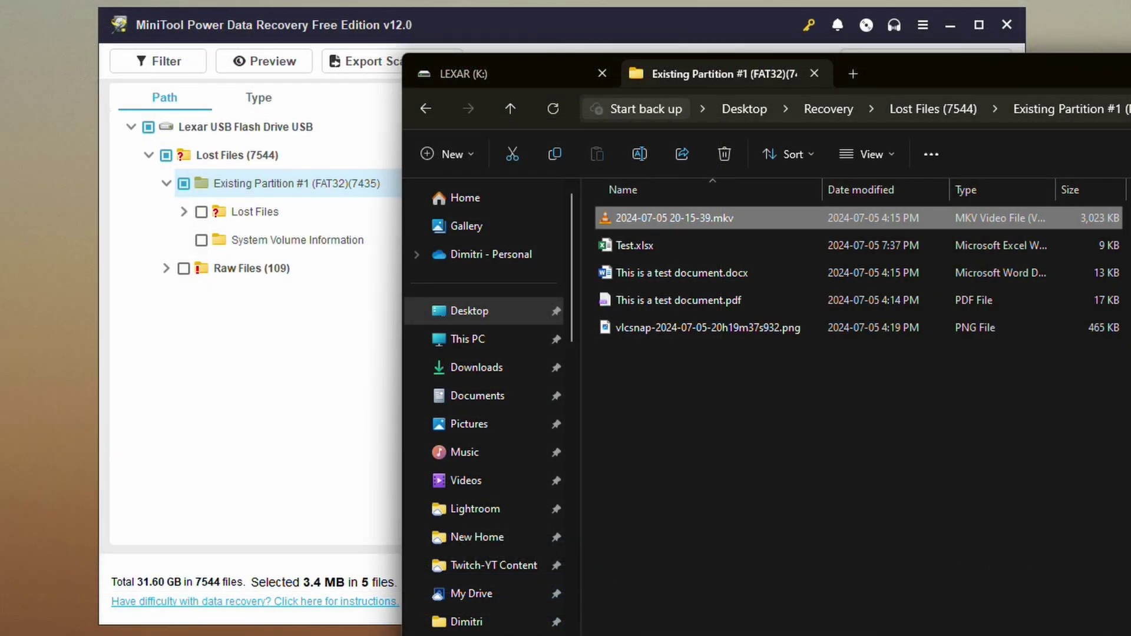
Clear the selection in the Existing Partition #1 file list
{"action": "left_click", "coordinate": [837, 399]}
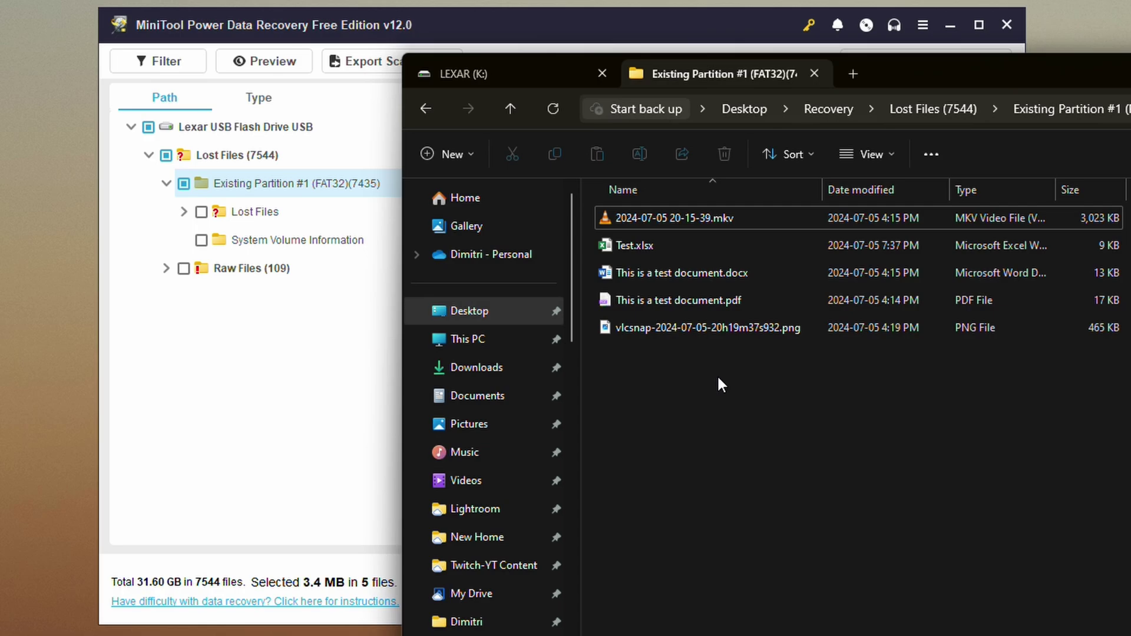
Expand Raw Files (109) and view its MP4 Video, JPEG Graphics and JPEG Camera categories
{"action": "left_click", "coordinate": [310, 376]}
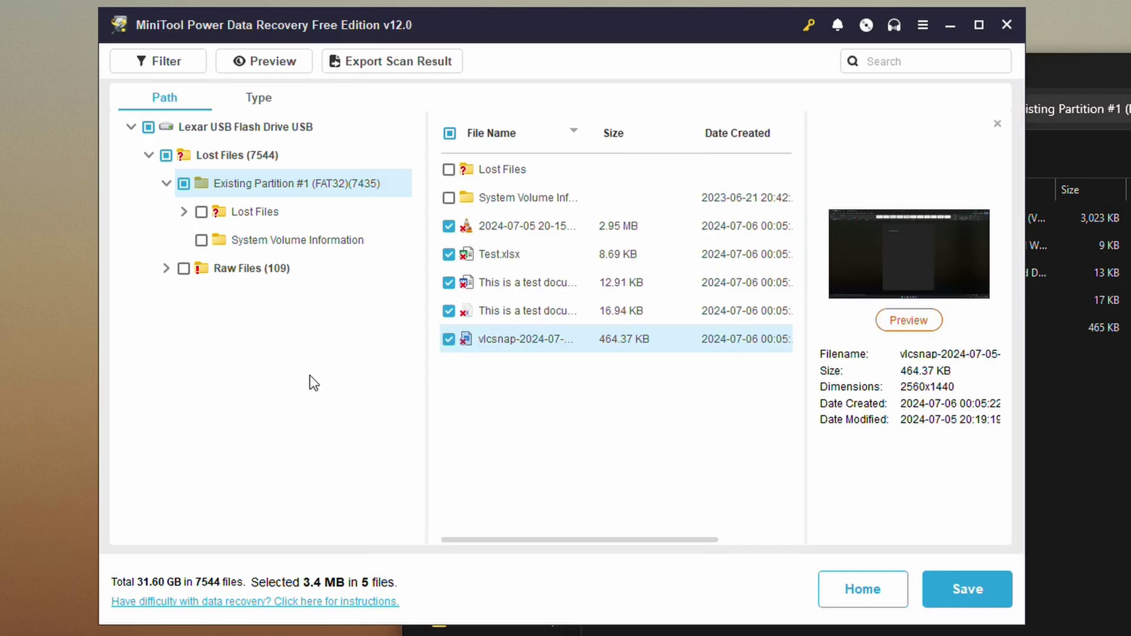
{"action": "left_click", "coordinate": [166, 269]}
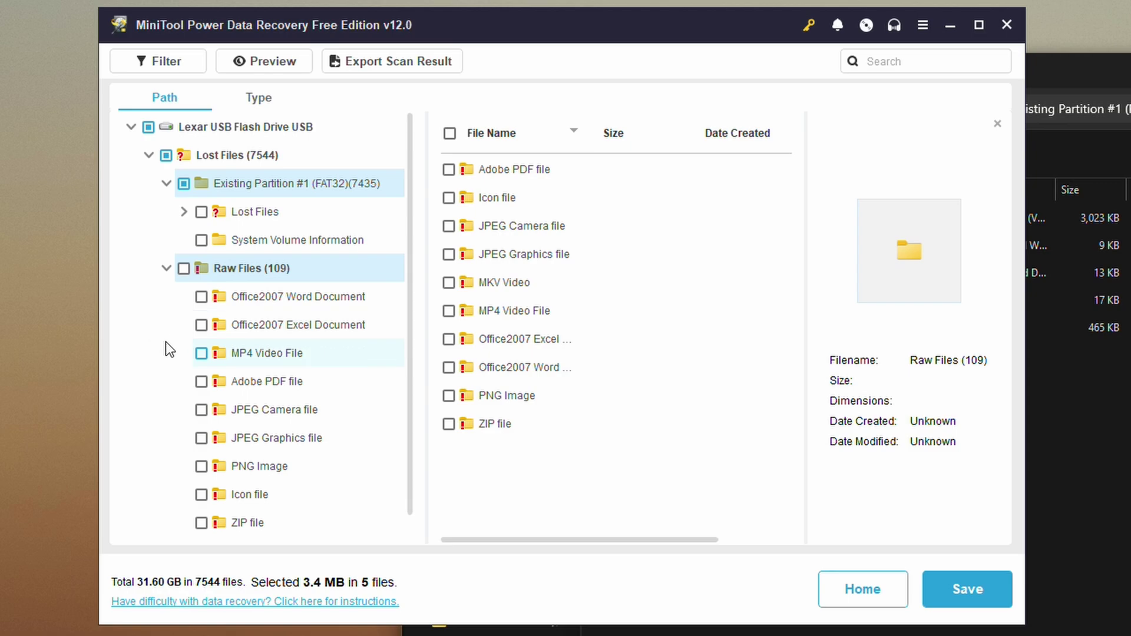
{"action": "scroll", "coordinate": [165, 341], "scroll_direction": "down", "scroll_amount": 1}
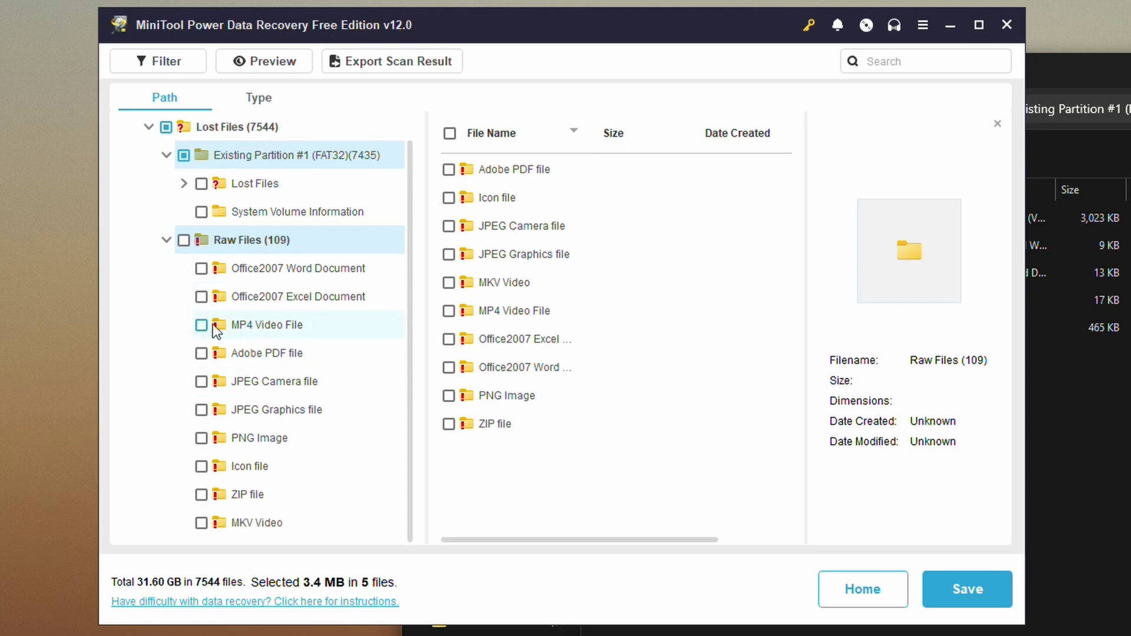
{"action": "left_click", "coordinate": [310, 325]}
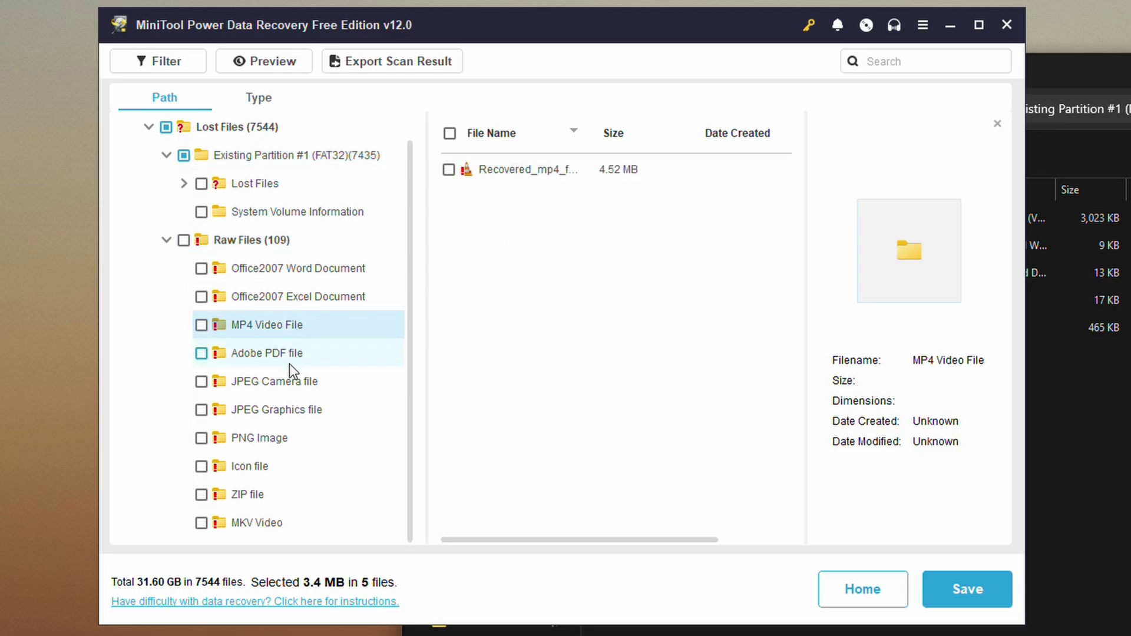
{"action": "left_click", "coordinate": [289, 414]}
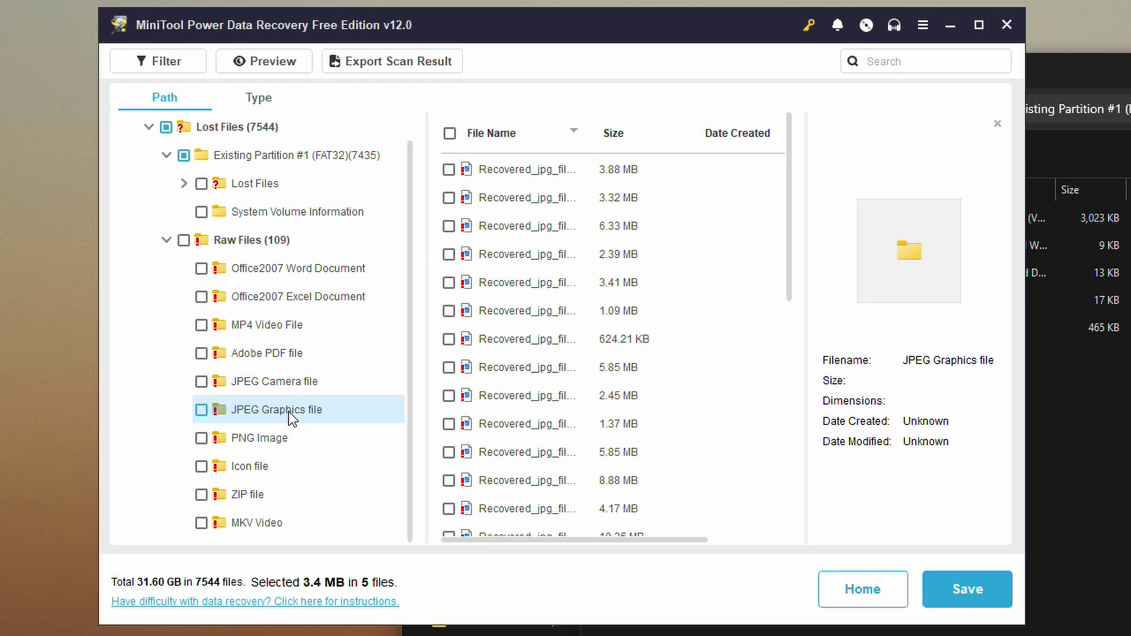
{"action": "left_click", "coordinate": [321, 375]}
Mark all 27 JPEG Camera files (241.4 MB) for recovery
{"action": "left_click", "coordinate": [263, 61]}
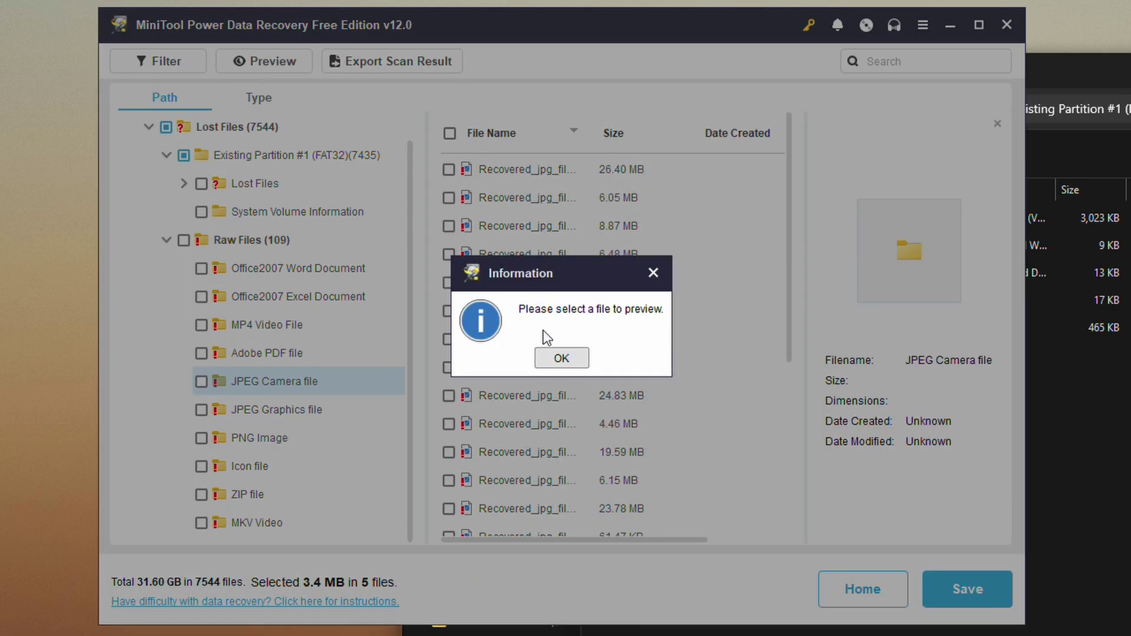
{"action": "left_click", "coordinate": [551, 356]}
{"action": "left_click", "coordinate": [449, 133]}
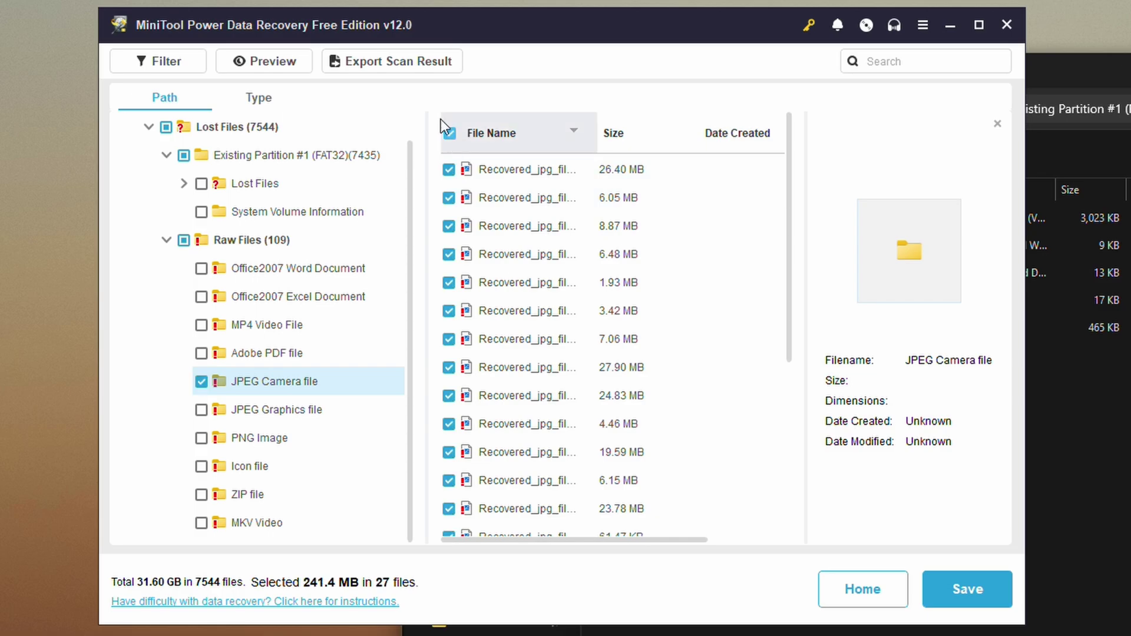
{"action": "left_click", "coordinate": [289, 61]}
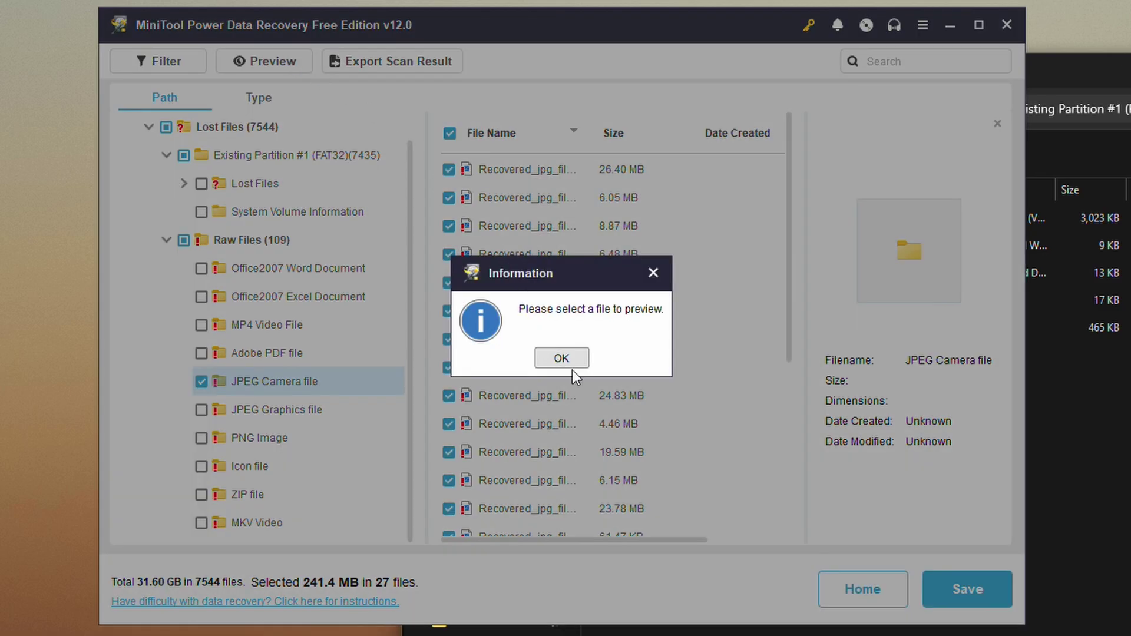
{"action": "left_click", "coordinate": [562, 357]}
Preview the 26.40 MB and 27.90 MB JPEG images, closing each preview
{"action": "left_click", "coordinate": [480, 169]}
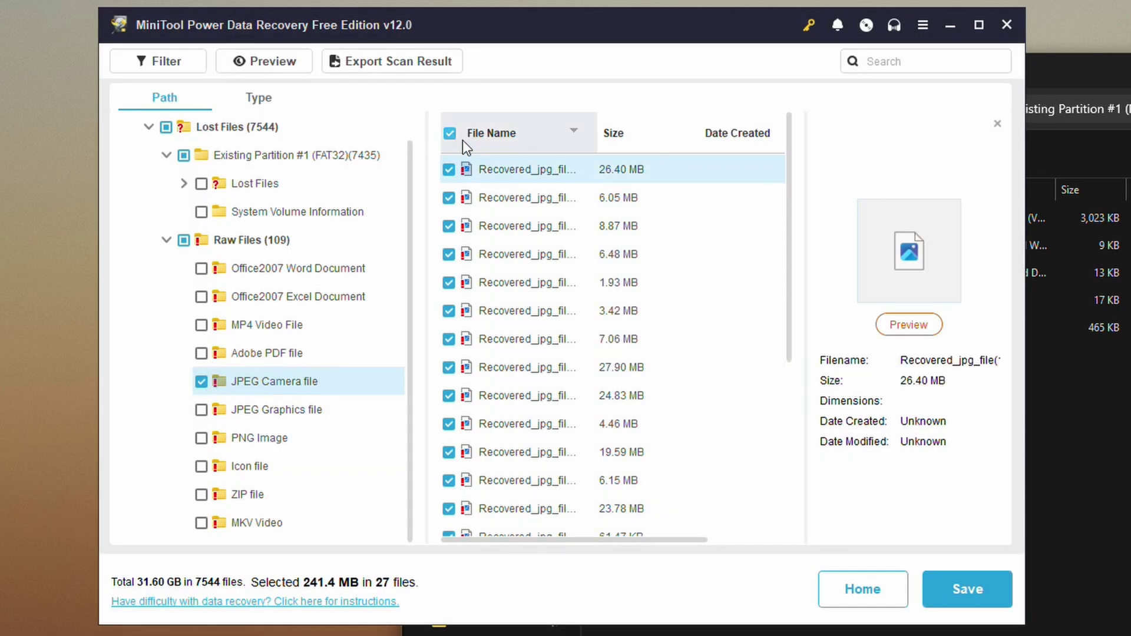
{"action": "left_click", "coordinate": [267, 61]}
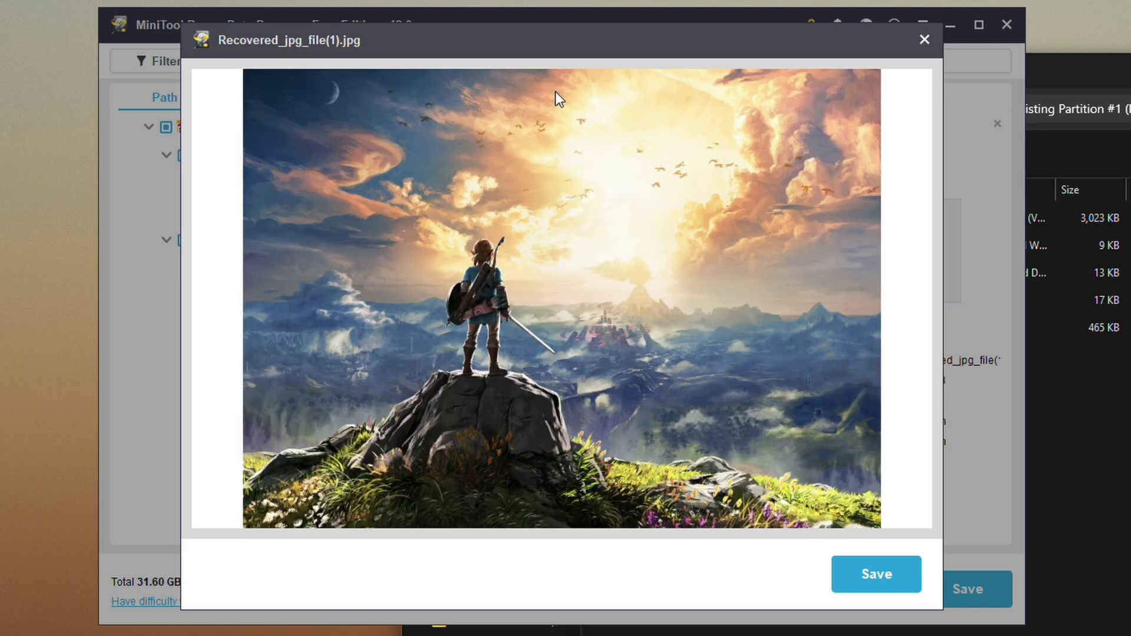
{"action": "left_click", "coordinate": [924, 40]}
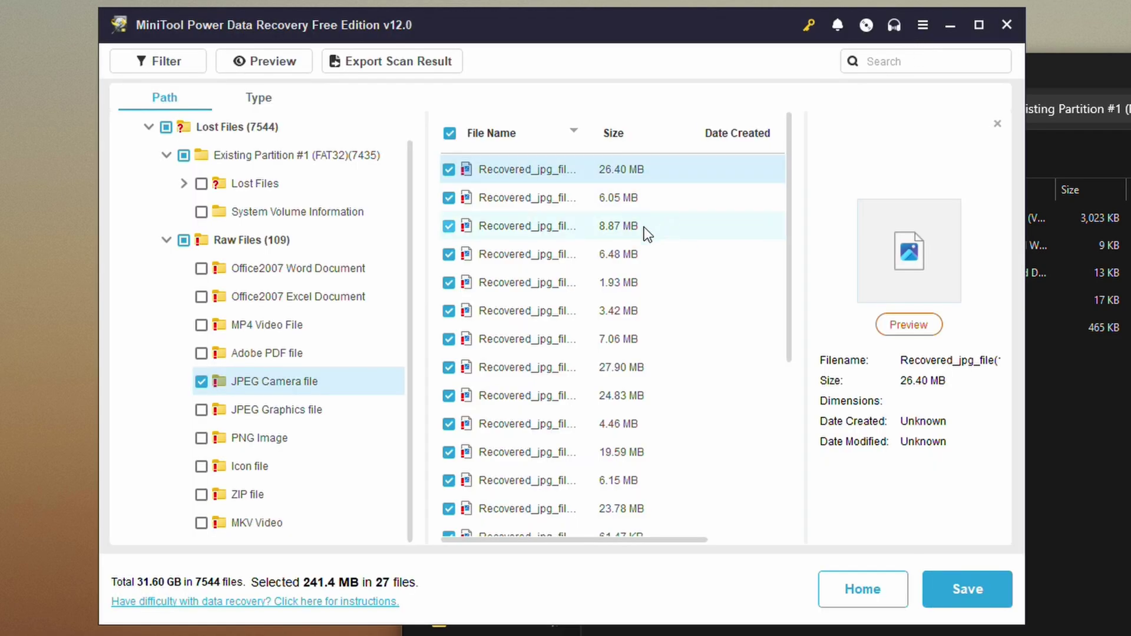
{"action": "scroll", "coordinate": [644, 228], "scroll_direction": "down", "scroll_amount": 3}
{"action": "scroll", "coordinate": [471, 225], "scroll_direction": "up", "scroll_amount": 3}
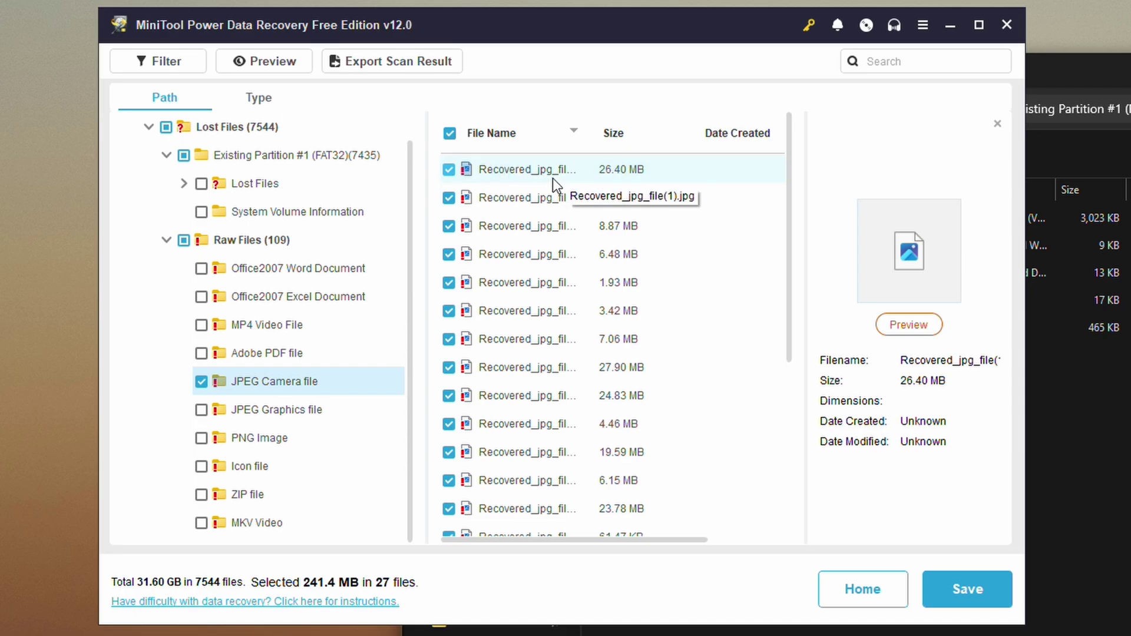
{"action": "left_click", "coordinate": [532, 370]}
{"action": "left_click", "coordinate": [294, 56]}
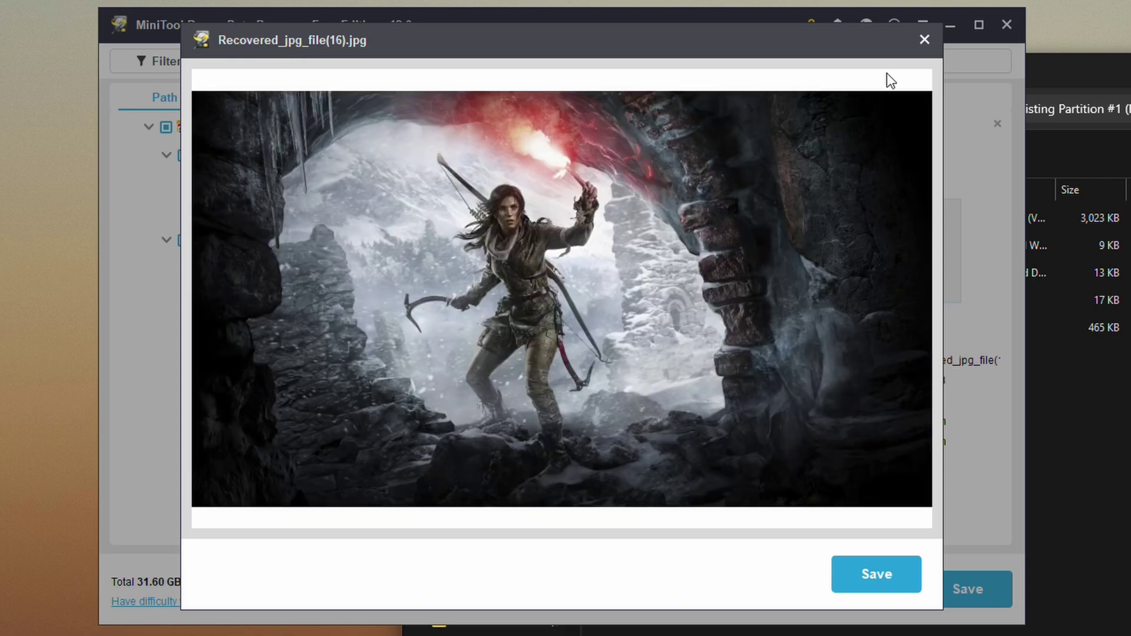
{"action": "left_click", "coordinate": [925, 40]}
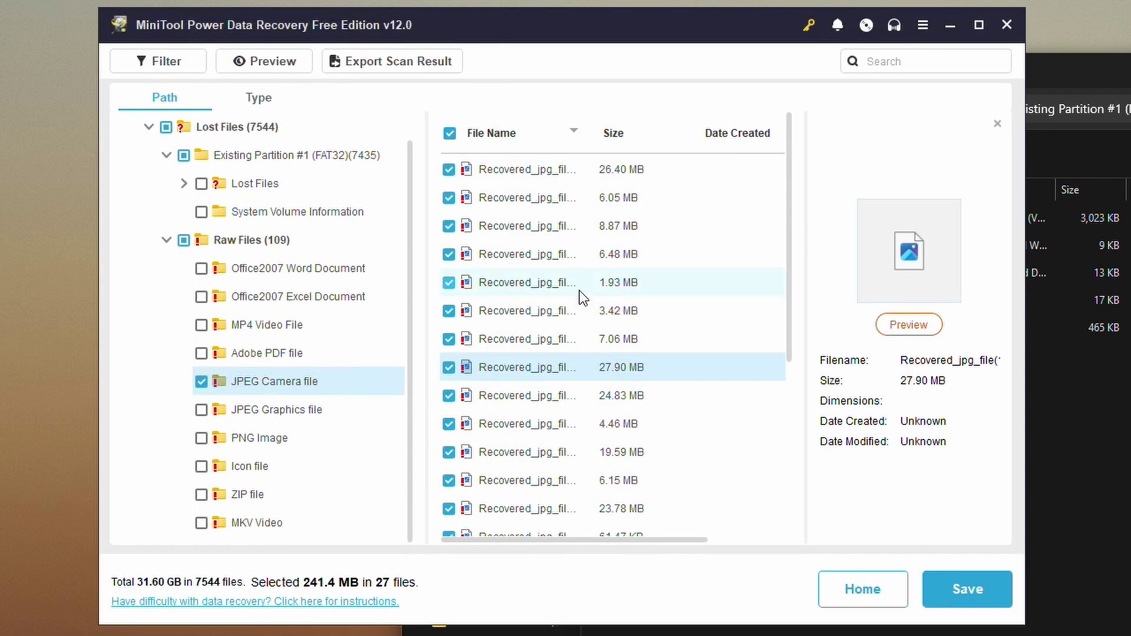
{"action": "scroll", "coordinate": [578, 291], "scroll_direction": "down", "scroll_amount": 3}
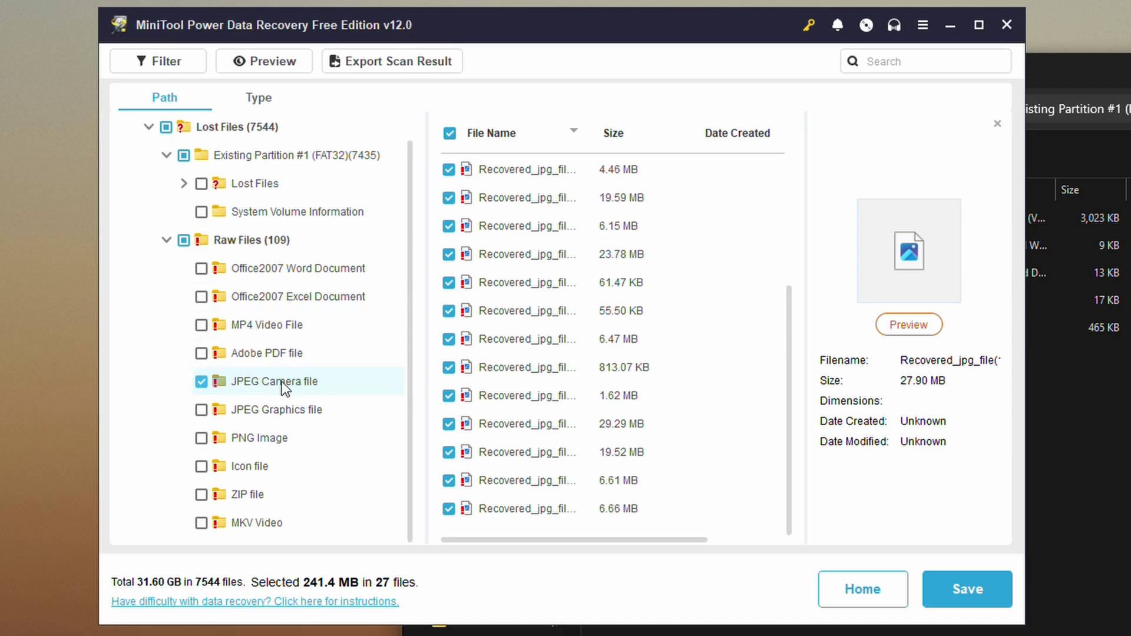
{"action": "scroll", "coordinate": [291, 415], "scroll_direction": "up", "scroll_amount": 1}
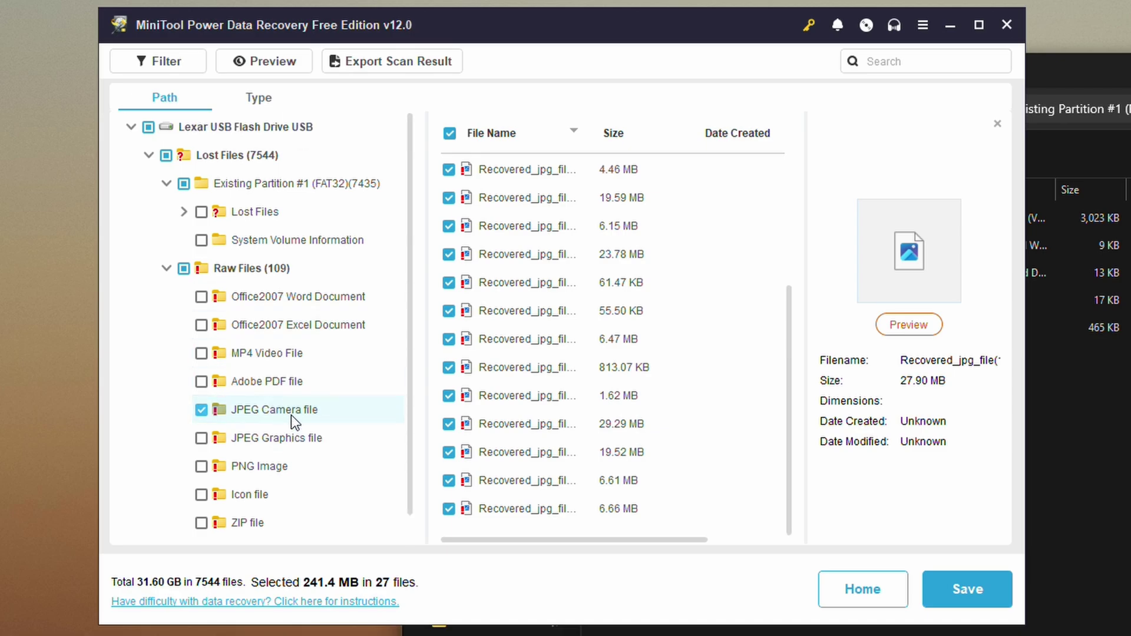
Browse the partition's Lost Files folder, collapse it, and switch to File Explorer
{"action": "left_click", "coordinate": [185, 211]}
{"action": "scroll", "coordinate": [273, 298], "scroll_direction": "down", "scroll_amount": 3}
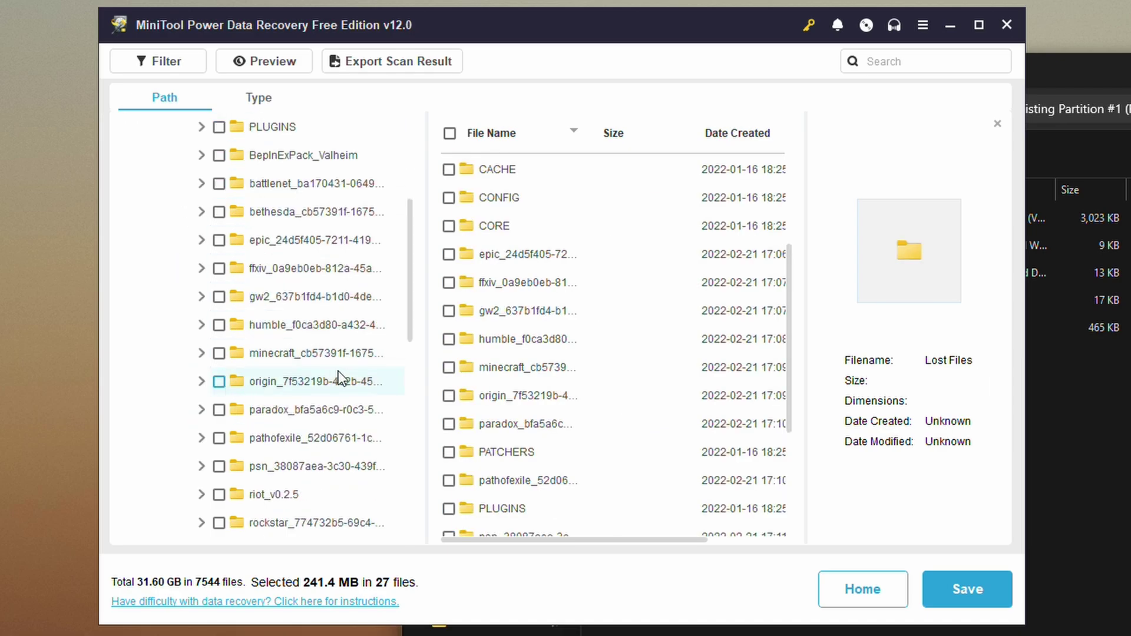
{"action": "scroll", "coordinate": [325, 360], "scroll_direction": "up", "scroll_amount": 1}
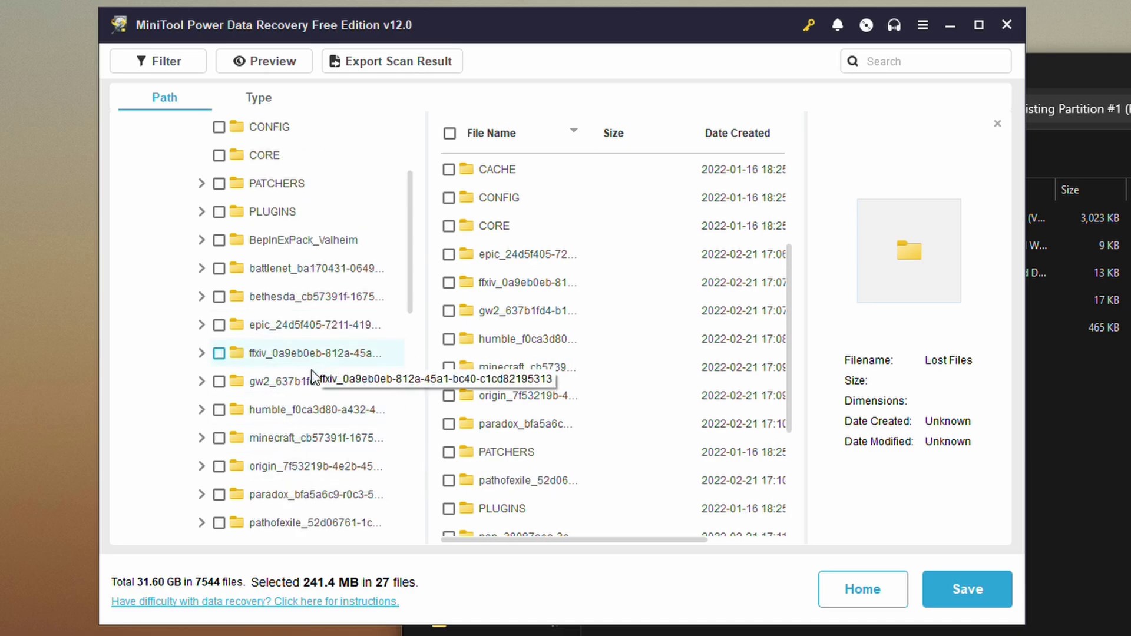
{"action": "scroll", "coordinate": [309, 360], "scroll_direction": "down", "scroll_amount": 2}
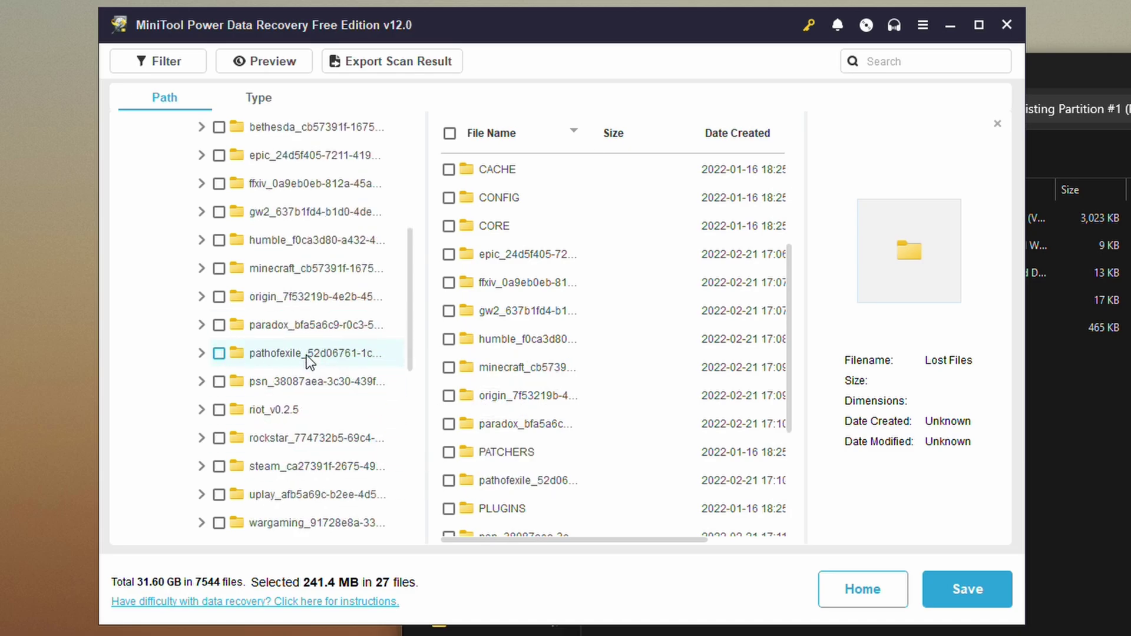
{"action": "scroll", "coordinate": [243, 222], "scroll_direction": "up", "scroll_amount": 3}
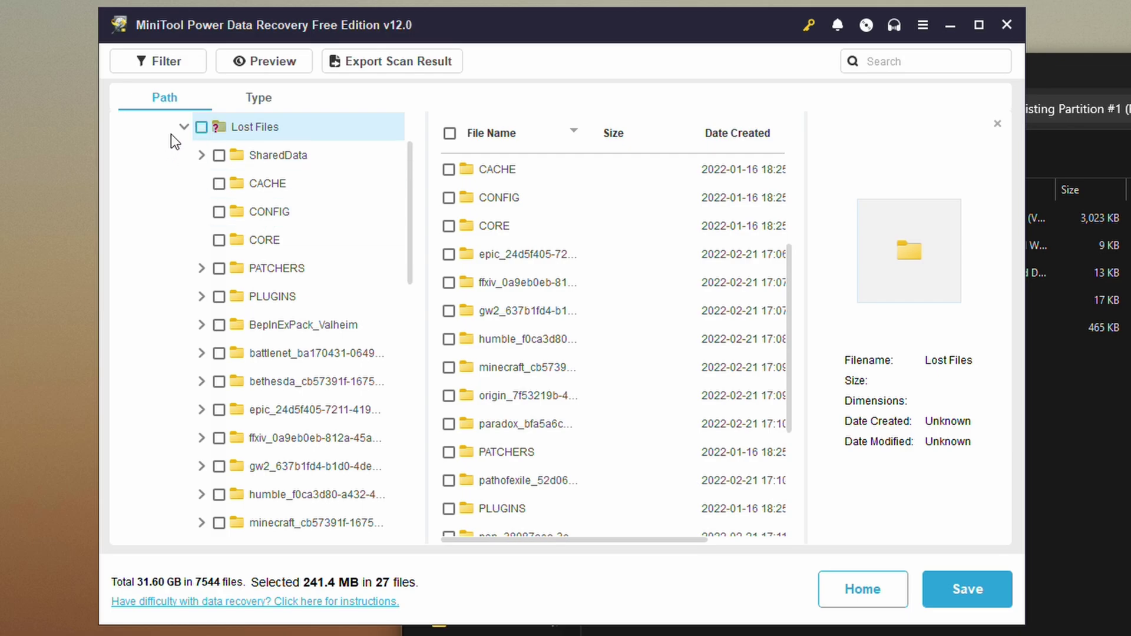
{"action": "left_click", "coordinate": [184, 126]}
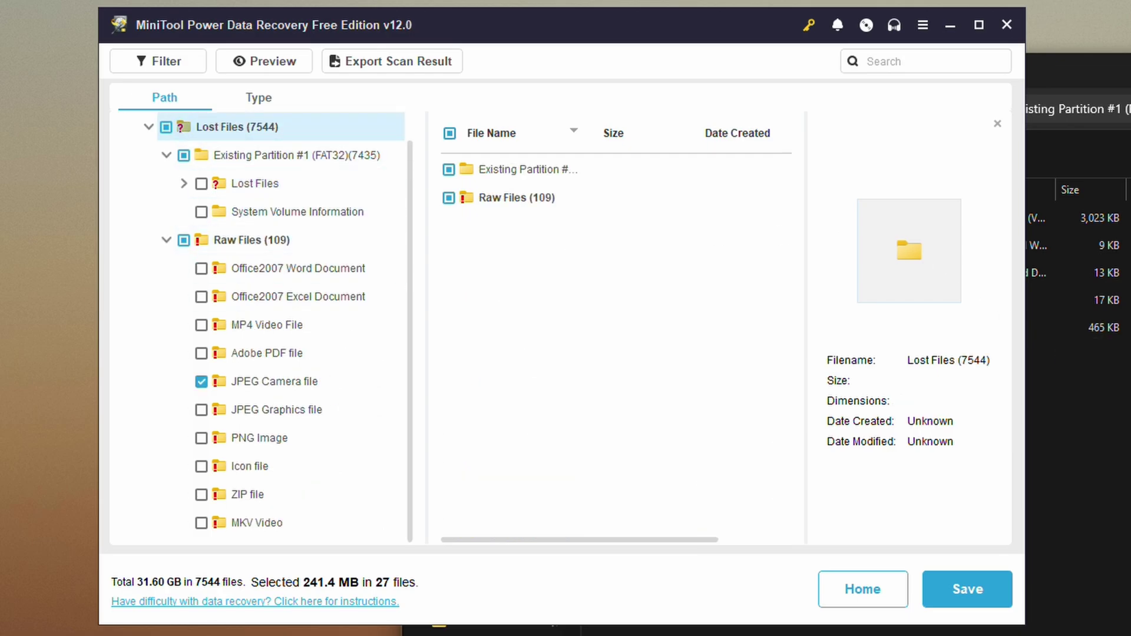
{"action": "key", "text": "alt+Tab"}
Browse from Recovery into Lost Files (116) > Raw Files (116) > MKV Video (38)
{"action": "left_click", "coordinate": [913, 109]}
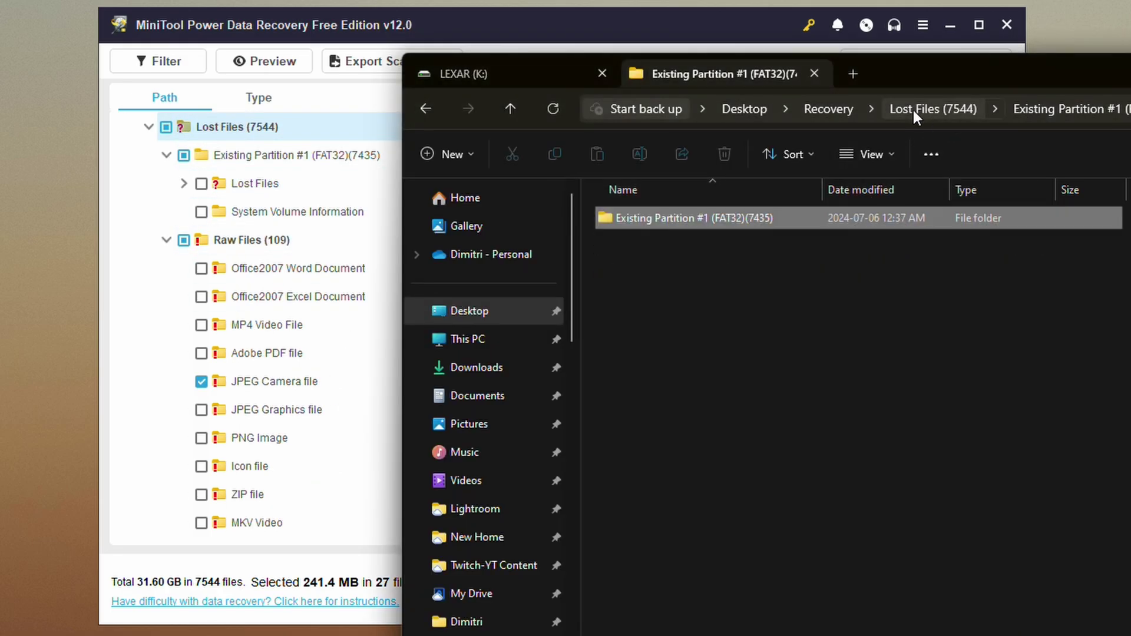
{"action": "left_click", "coordinate": [827, 109]}
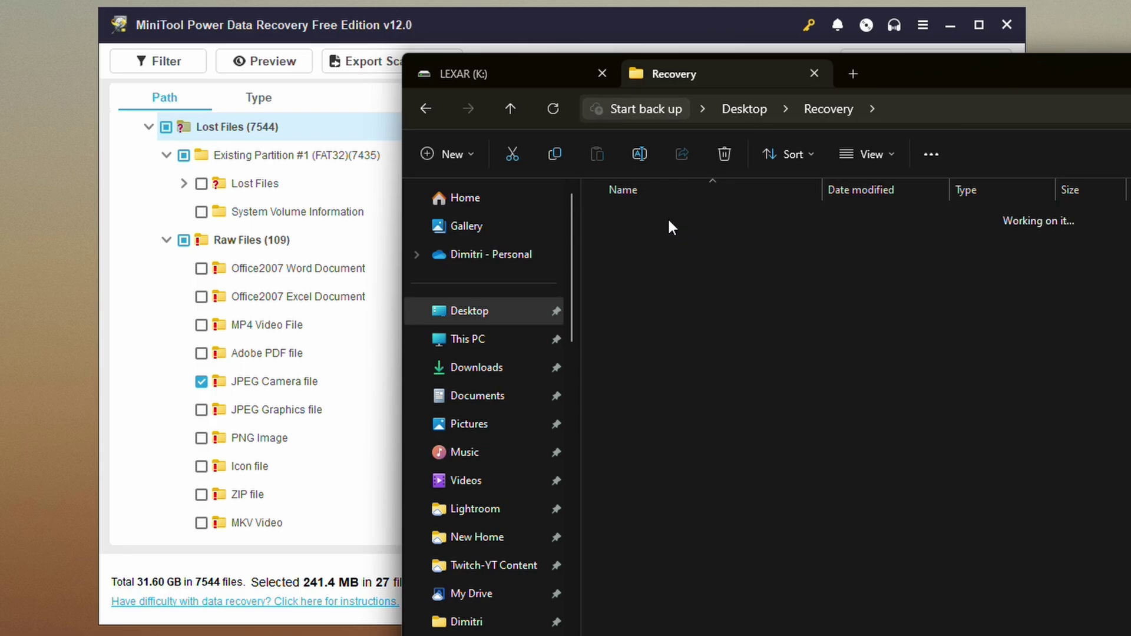
{"action": "double_click", "coordinate": [648, 219]}
{"action": "double_click", "coordinate": [643, 219]}
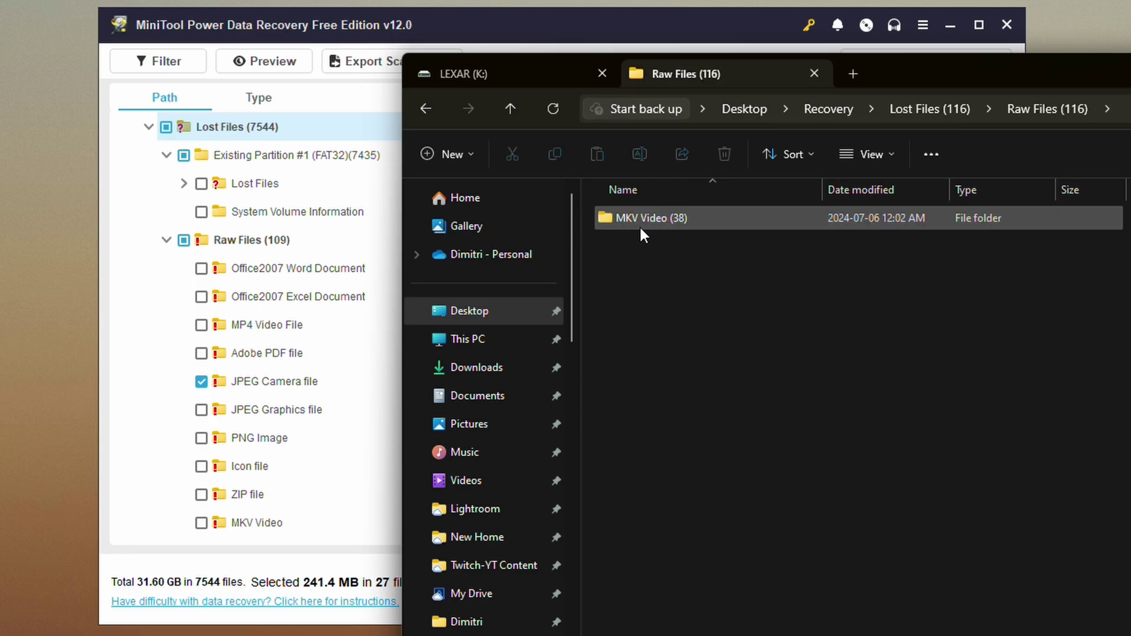
{"action": "double_click", "coordinate": [640, 224]}
Play the recovered 635 MB MKV video to verify it, then move Explorer aside
{"action": "double_click", "coordinate": [656, 248]}
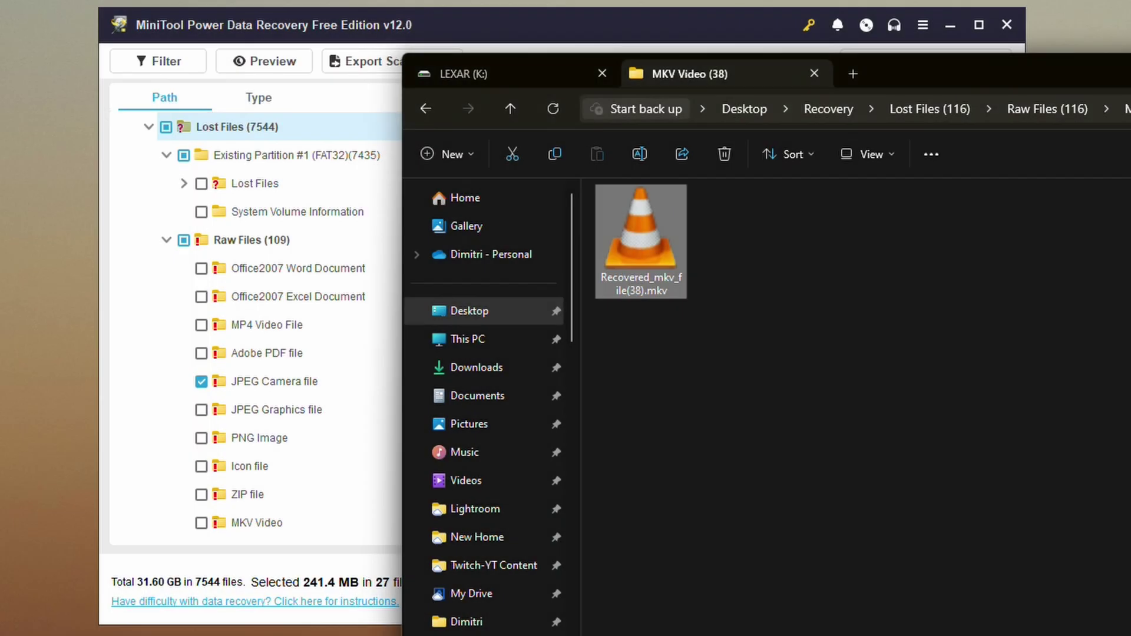
{"action": "left_click", "coordinate": [1073, 274]}
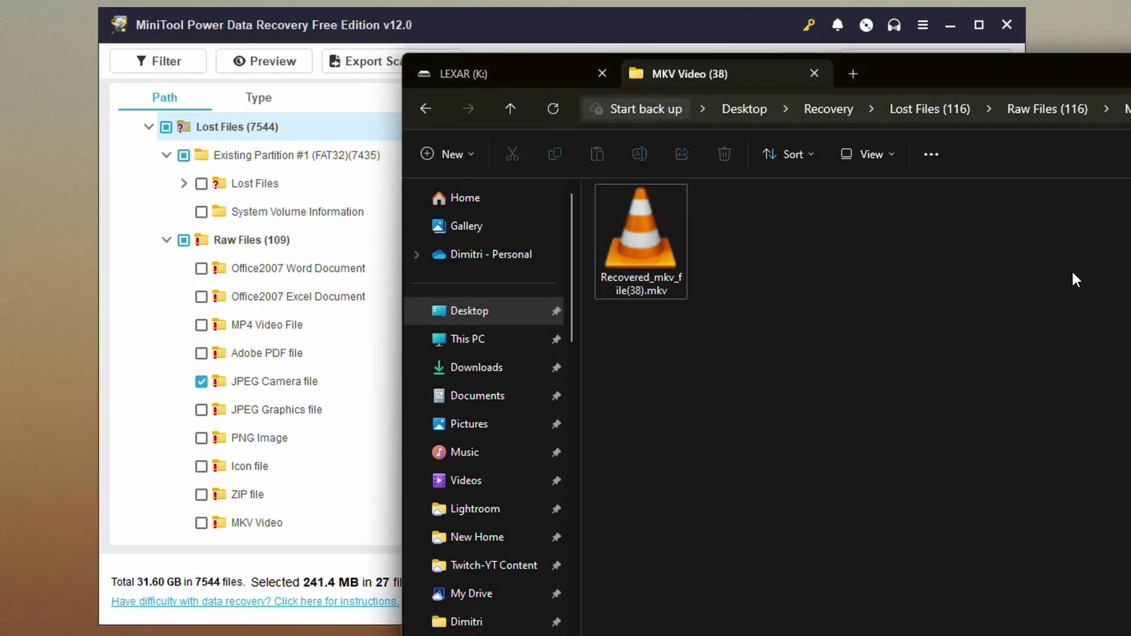
{"action": "left_click_drag", "start_coordinate": [1130, 79], "coordinate": [899, 202]}
Minimize File Explorer so MiniTool Power Data Recovery is back in front
{"action": "key", "text": "super+Down"}
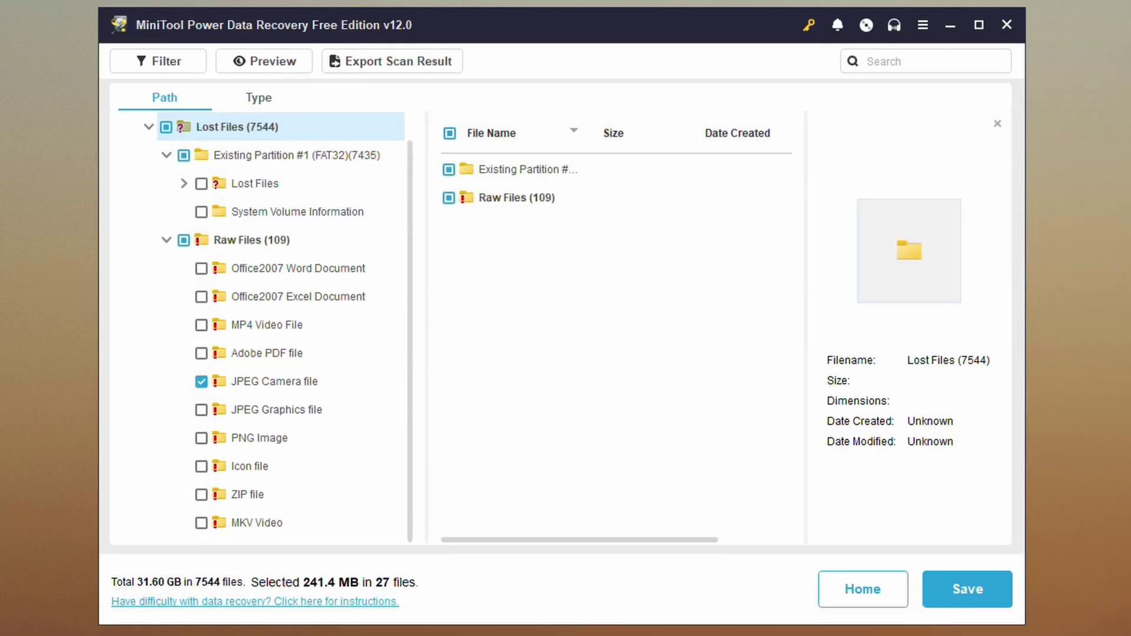